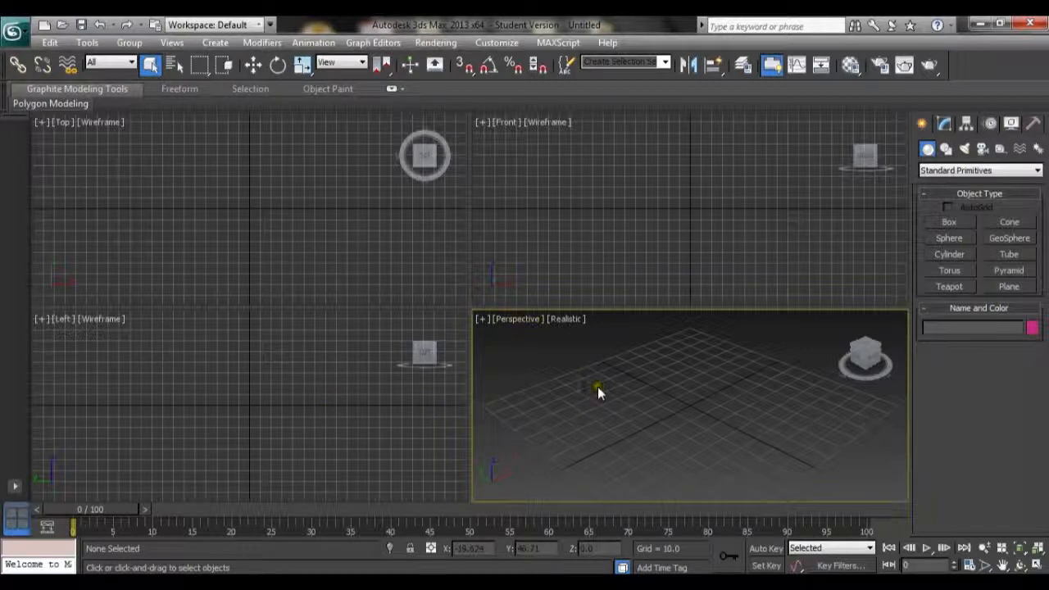
{"action": "left_click", "coordinate": [65, 125]}
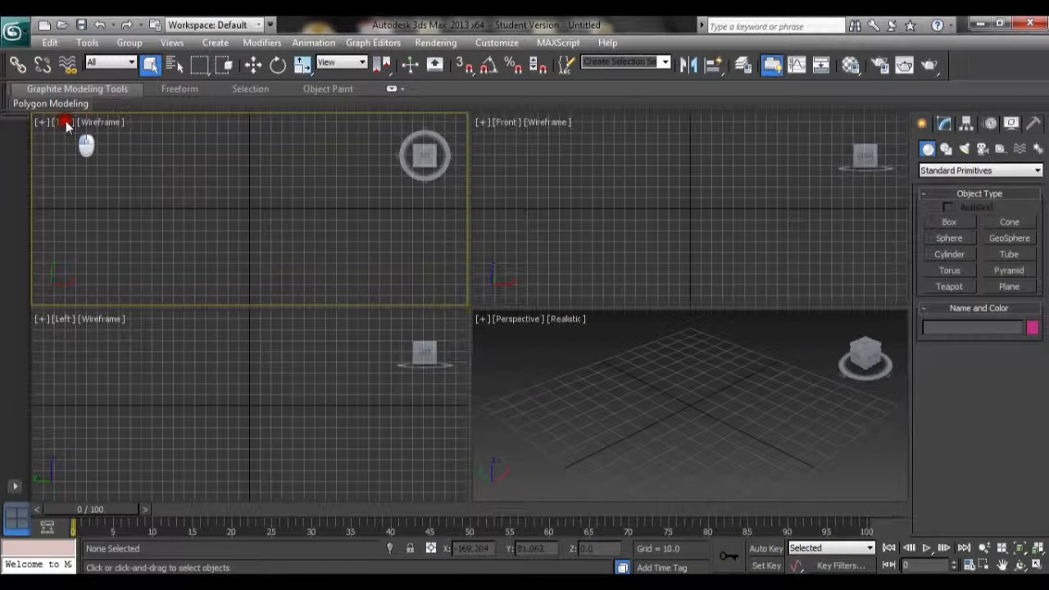
{"action": "left_click", "coordinate": [66, 123]}
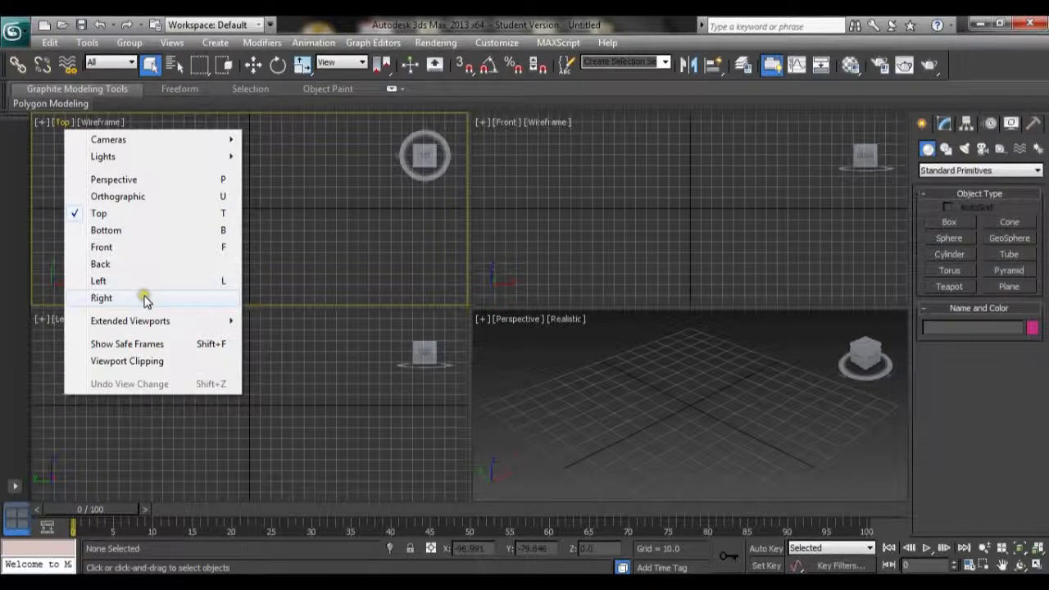
{"action": "left_click", "coordinate": [549, 226]}
{"action": "left_click", "coordinate": [394, 236]}
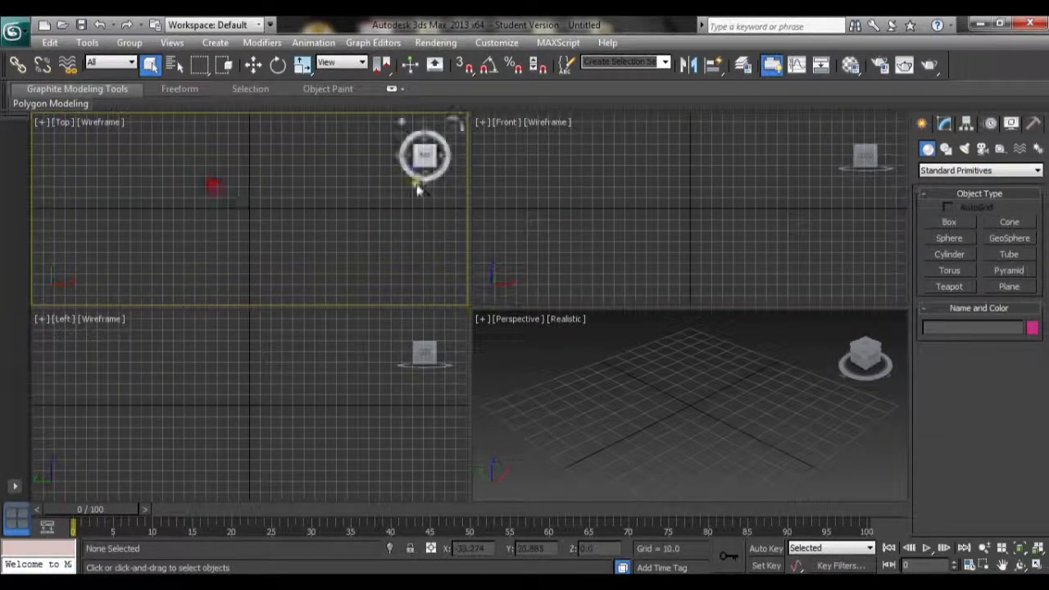
{"action": "left_click", "coordinate": [1037, 566]}
{"action": "left_click", "coordinate": [1038, 565]}
{"action": "left_click", "coordinate": [1037, 565]}
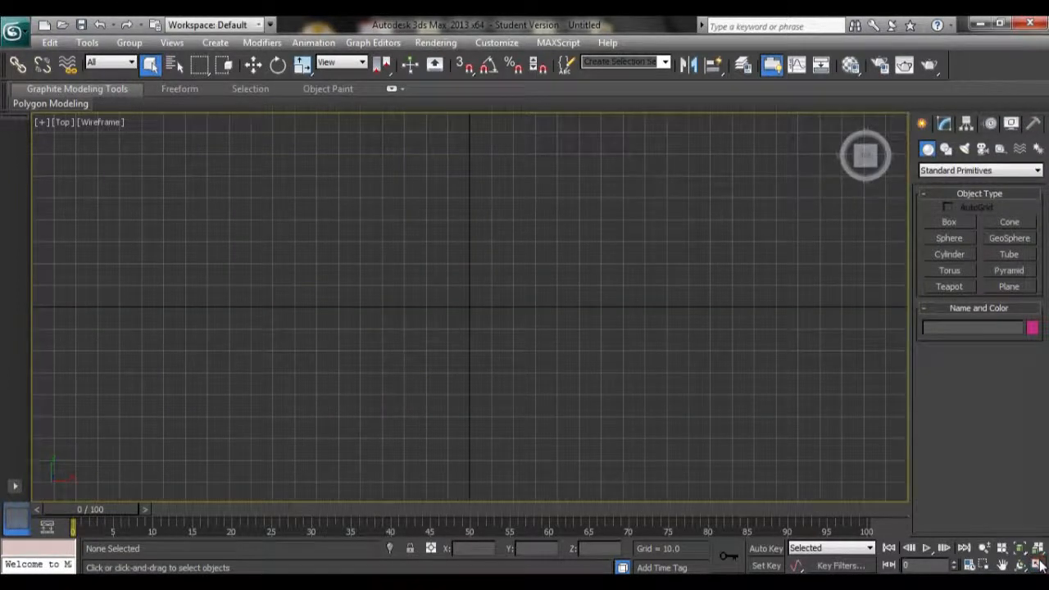
{"action": "scroll", "coordinate": [742, 424], "scroll_direction": "down", "scroll_amount": 2}
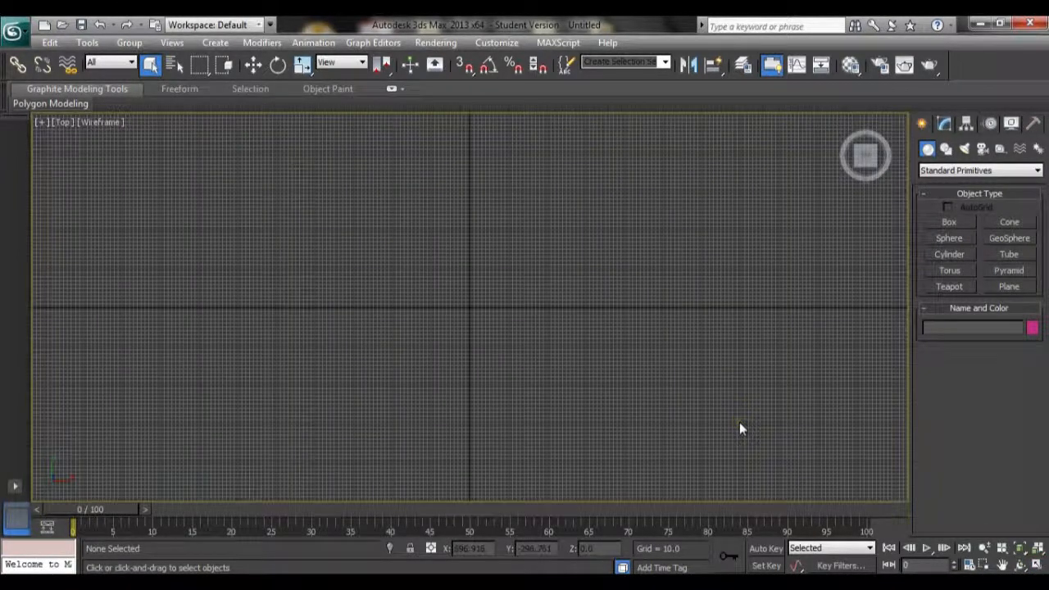
{"action": "scroll", "coordinate": [658, 286], "scroll_direction": "down", "scroll_amount": 5}
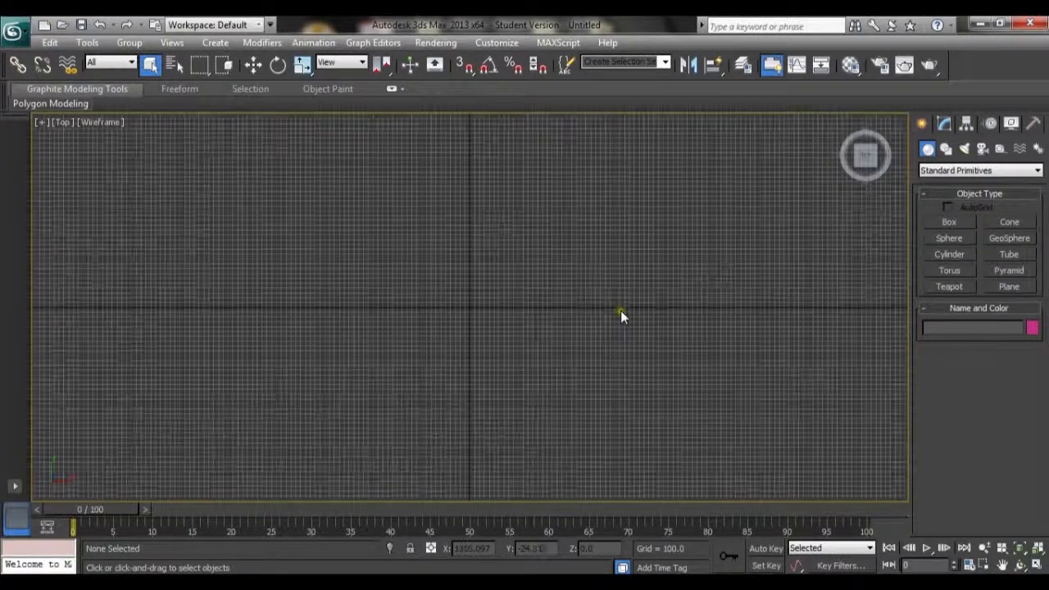
{"action": "scroll", "coordinate": [616, 318], "scroll_direction": "up", "scroll_amount": 4}
{"action": "scroll", "coordinate": [612, 335], "scroll_direction": "down", "scroll_amount": 4}
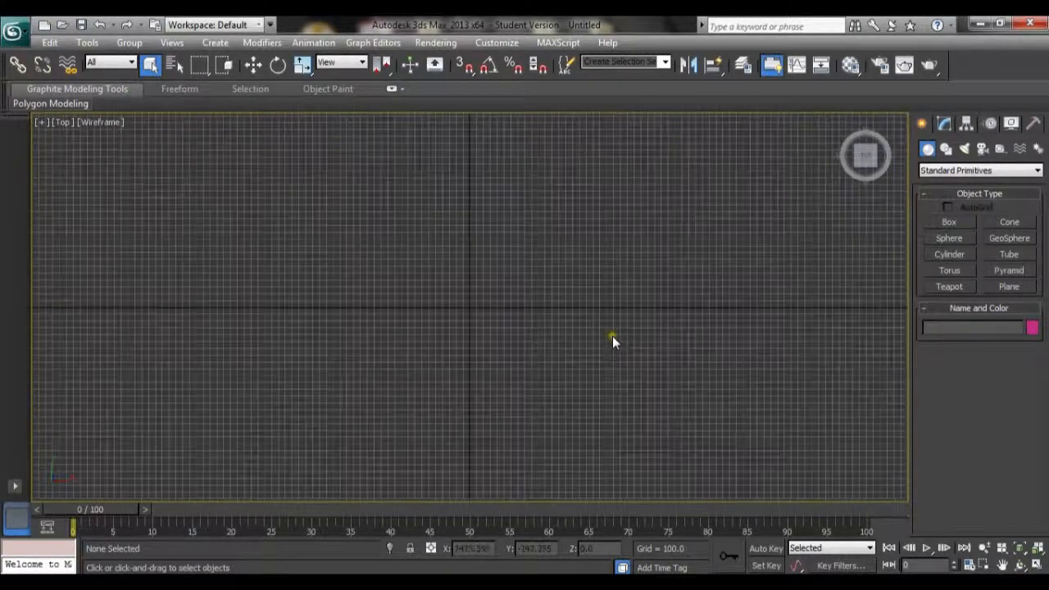
{"action": "scroll", "coordinate": [611, 335], "scroll_direction": "up", "scroll_amount": 6}
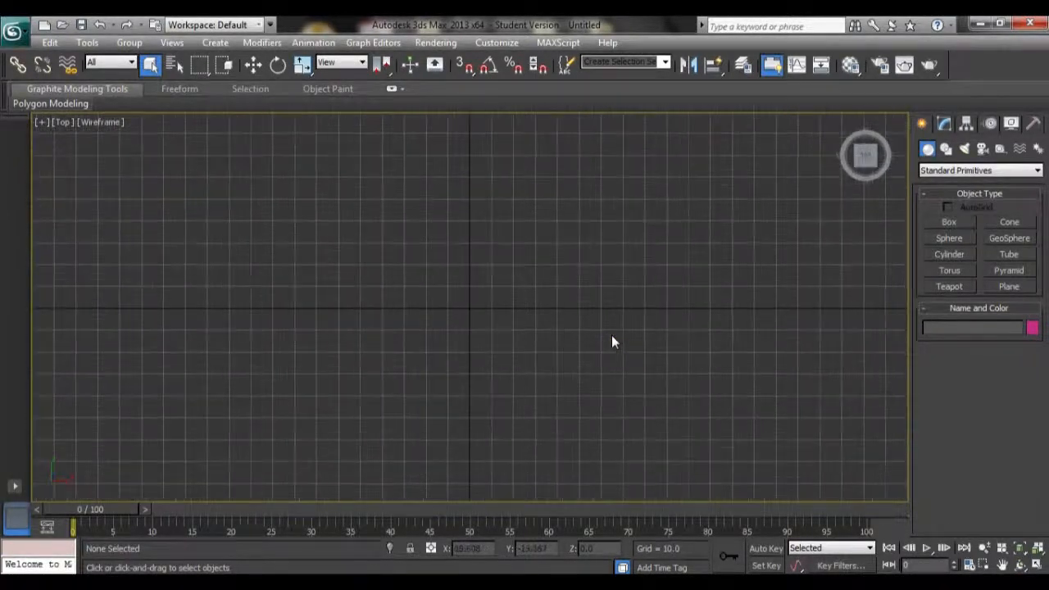
{"action": "left_click", "coordinate": [1039, 567]}
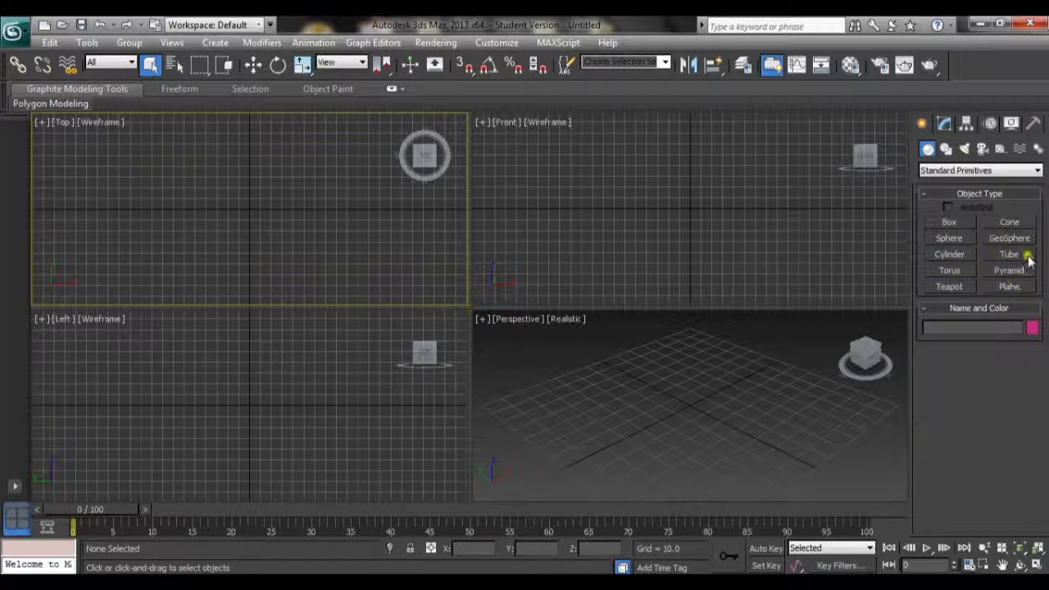
Draw a box about 96 × 89 × 49 units in the Perspective viewport, then delete it
{"action": "left_click", "coordinate": [946, 150]}
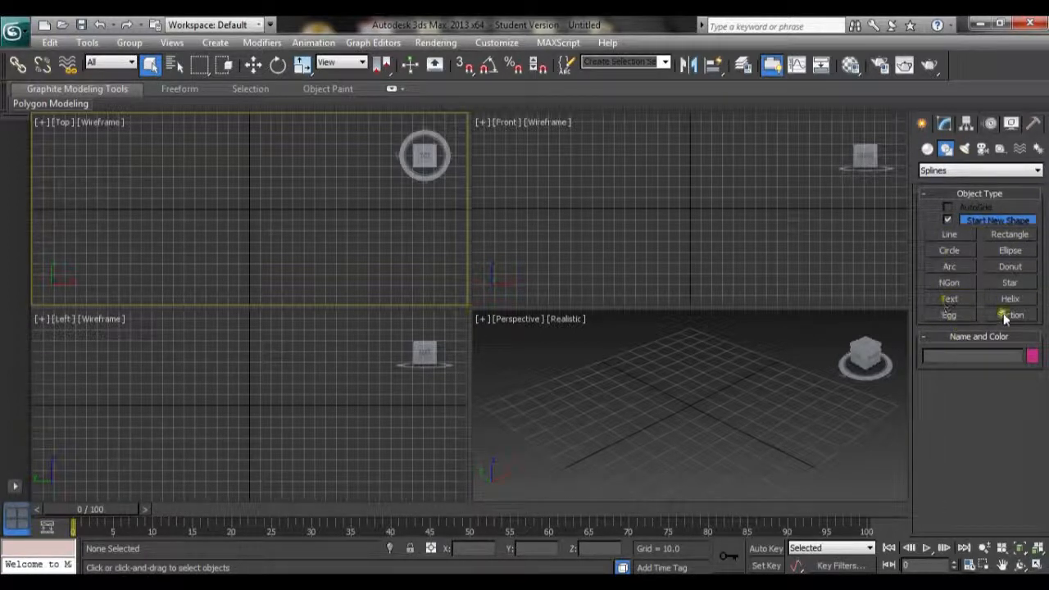
{"action": "left_click", "coordinate": [927, 150]}
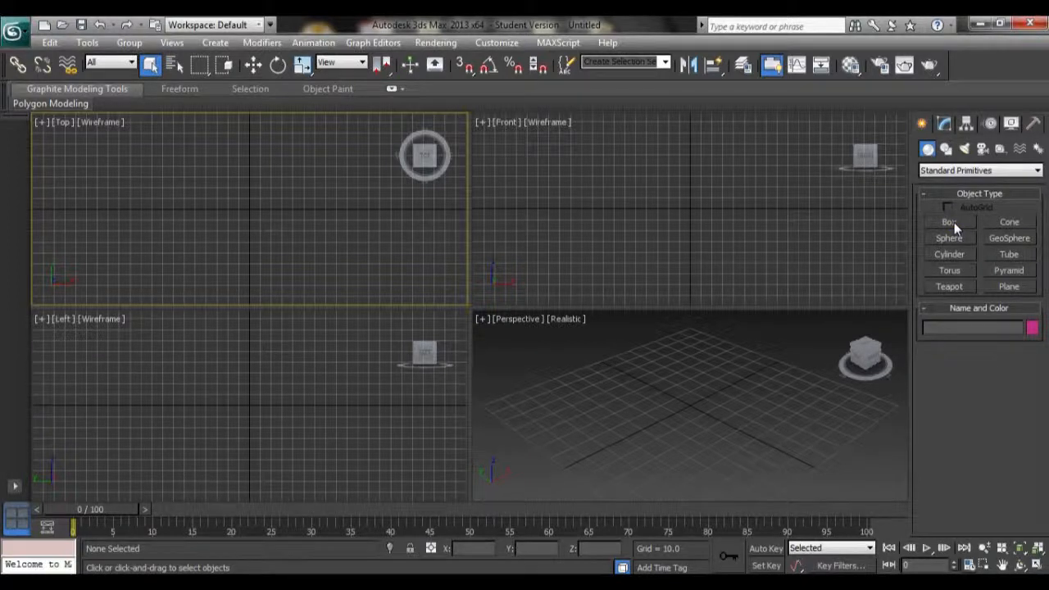
{"action": "left_click", "coordinate": [954, 222]}
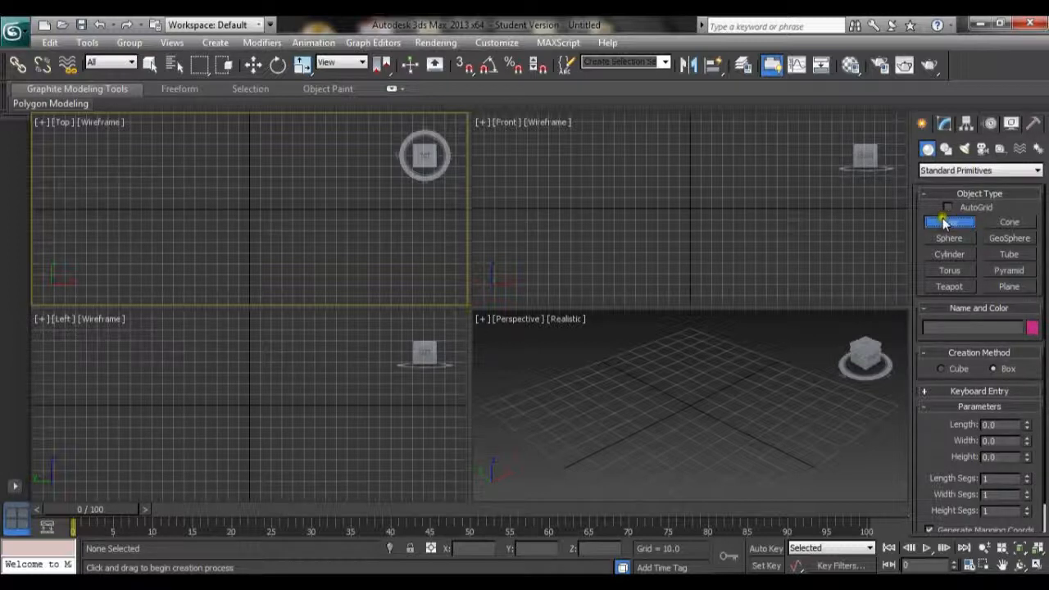
{"action": "left_click", "coordinate": [594, 394]}
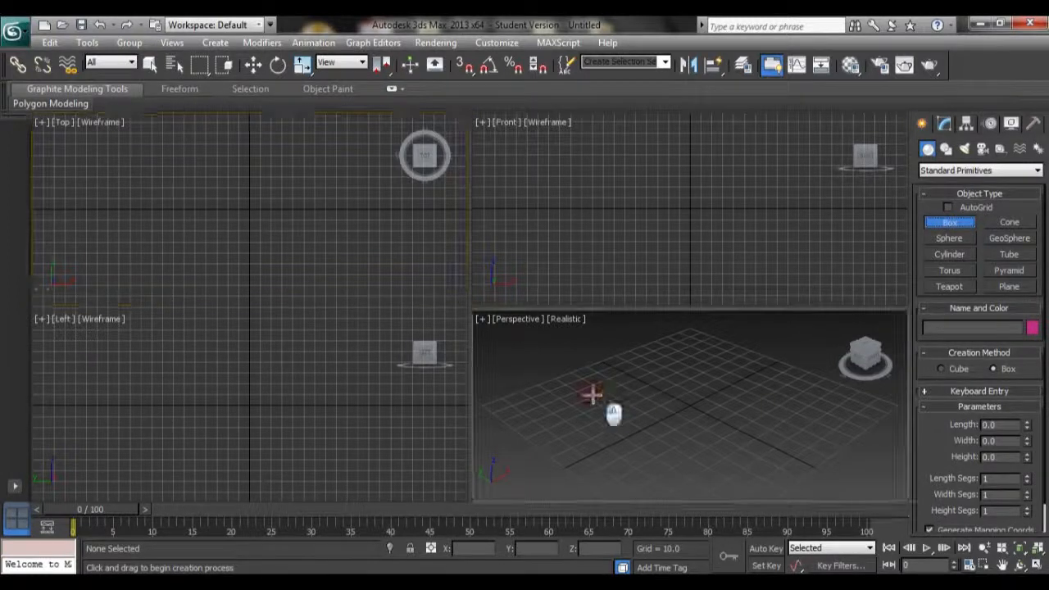
{"action": "left_click", "coordinate": [592, 394]}
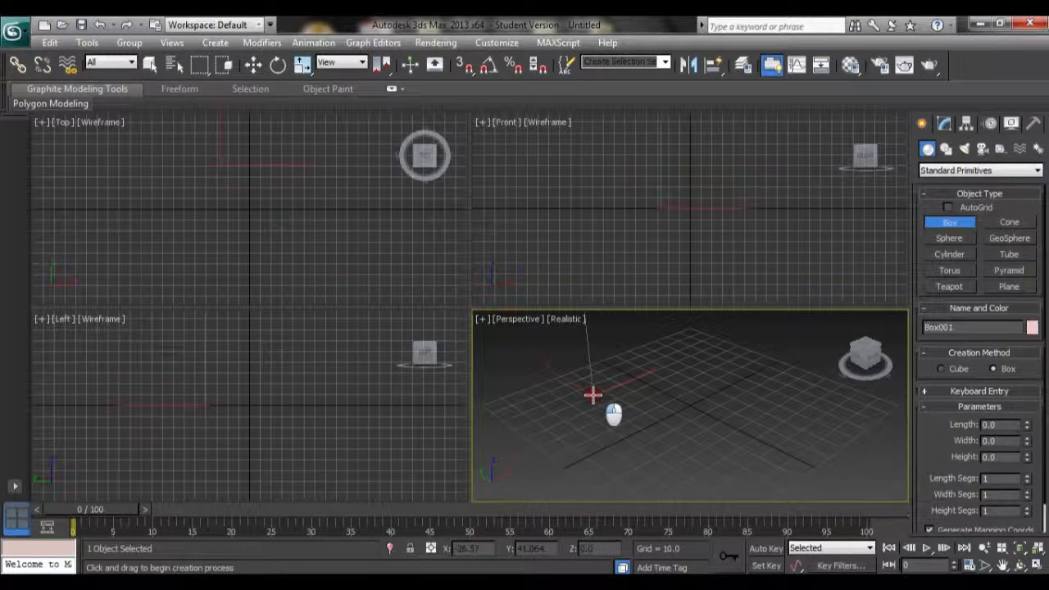
{"action": "left_click_drag", "start_coordinate": [592, 394], "coordinate": [883, 421]}
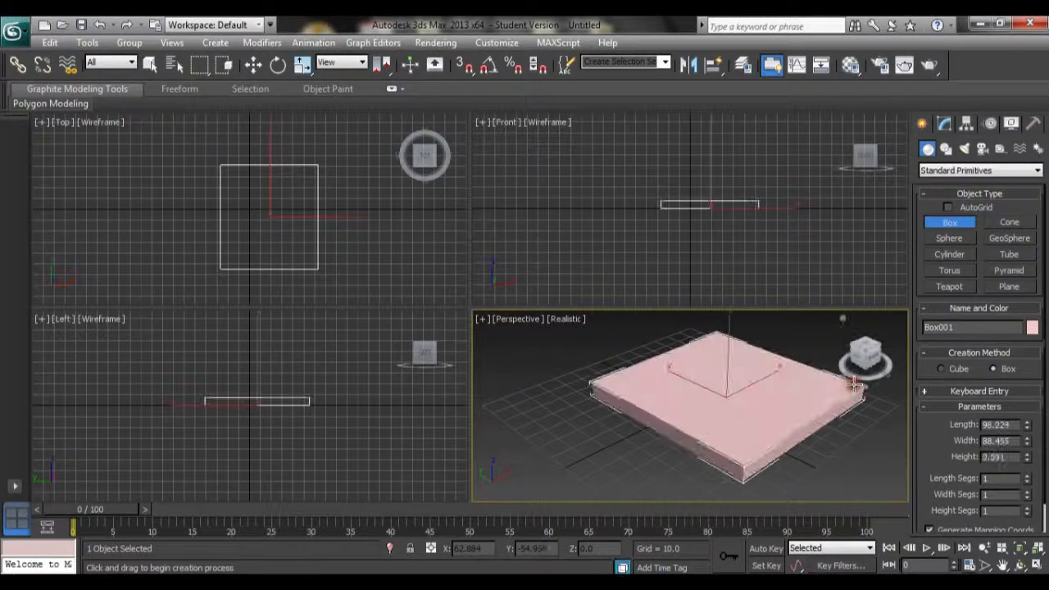
{"action": "left_click", "coordinate": [779, 295]}
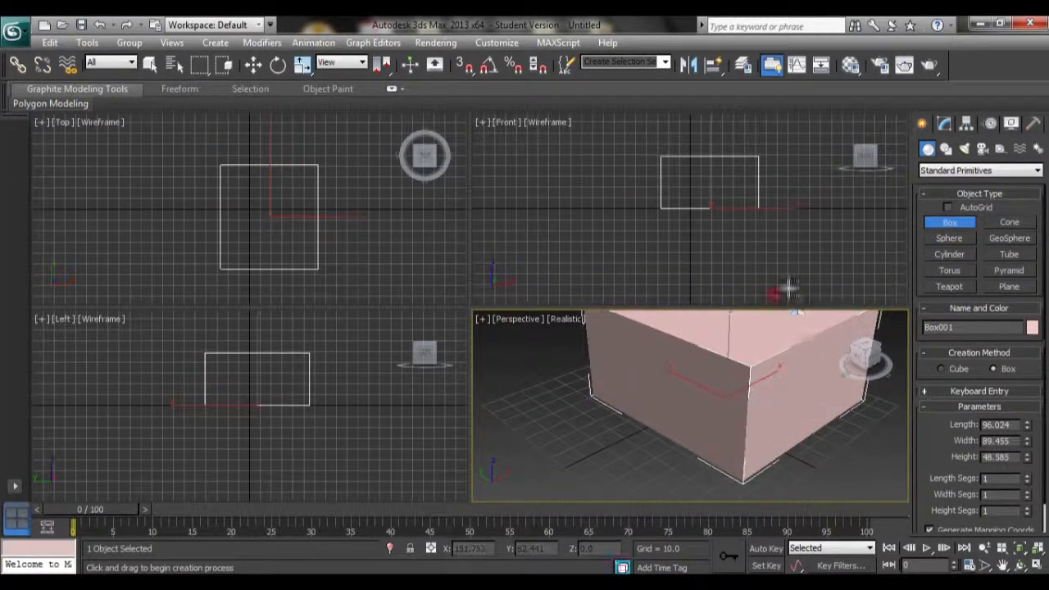
{"action": "scroll", "coordinate": [750, 404], "scroll_direction": "down", "scroll_amount": 4}
{"action": "scroll", "coordinate": [719, 412], "scroll_direction": "up", "scroll_amount": 5}
{"action": "scroll", "coordinate": [719, 412], "scroll_direction": "down", "scroll_amount": 7}
{"action": "scroll", "coordinate": [717, 412], "scroll_direction": "up", "scroll_amount": 3}
{"action": "key", "text": "Delete"}
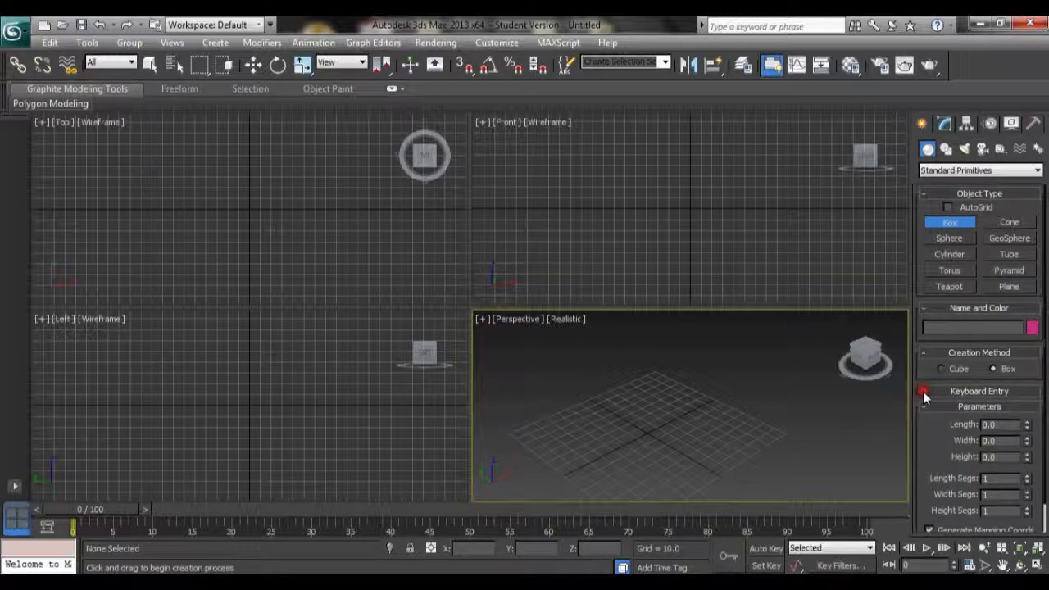
Create a box at the origin through Keyboard Entry with length, width and height all set to 16
{"action": "left_click", "coordinate": [929, 390]}
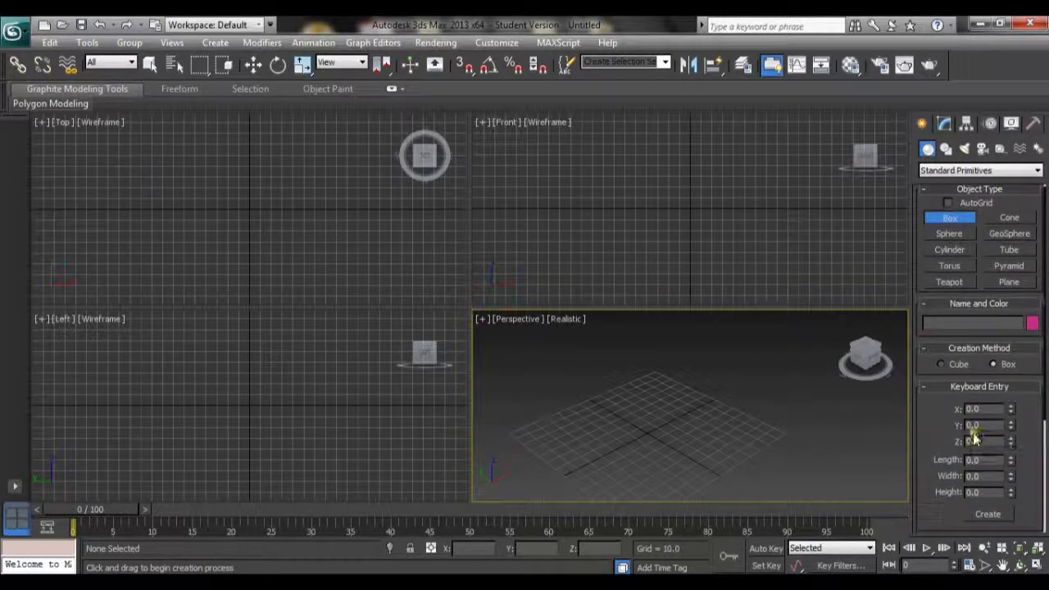
{"action": "left_click", "coordinate": [980, 460]}
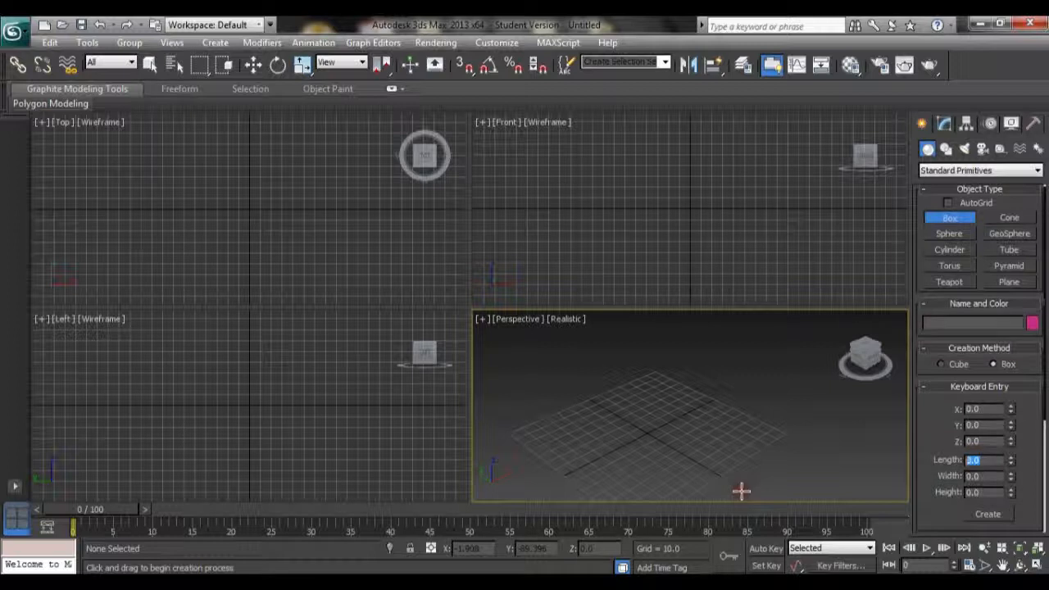
{"action": "type", "text": "16"}
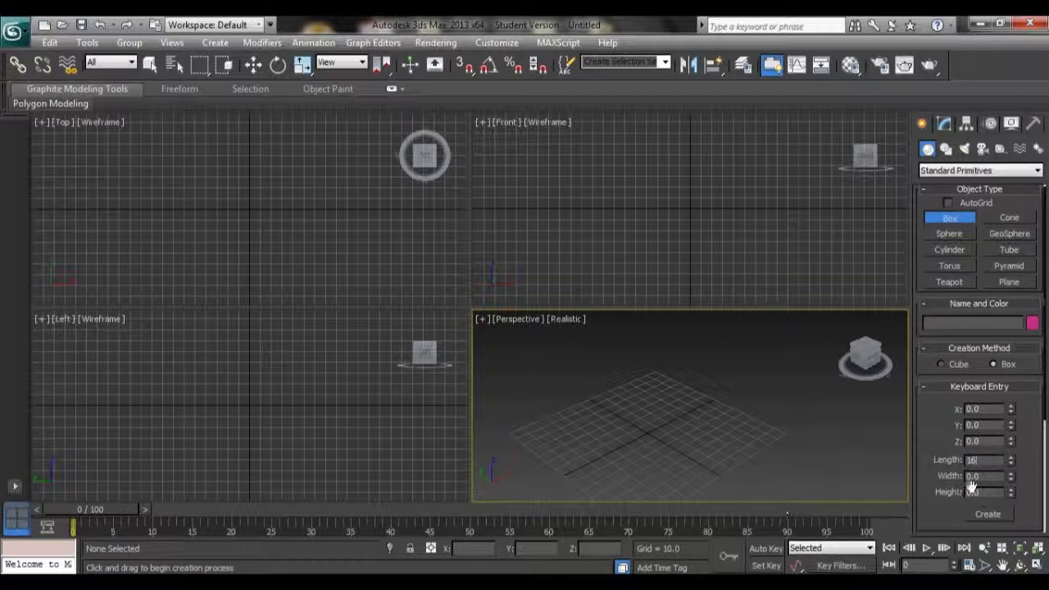
{"action": "key", "text": "Tab"}
{"action": "type", "text": "16"}
{"action": "key", "text": "Tab"}
{"action": "type", "text": "16"}
{"action": "left_click", "coordinate": [987, 514]}
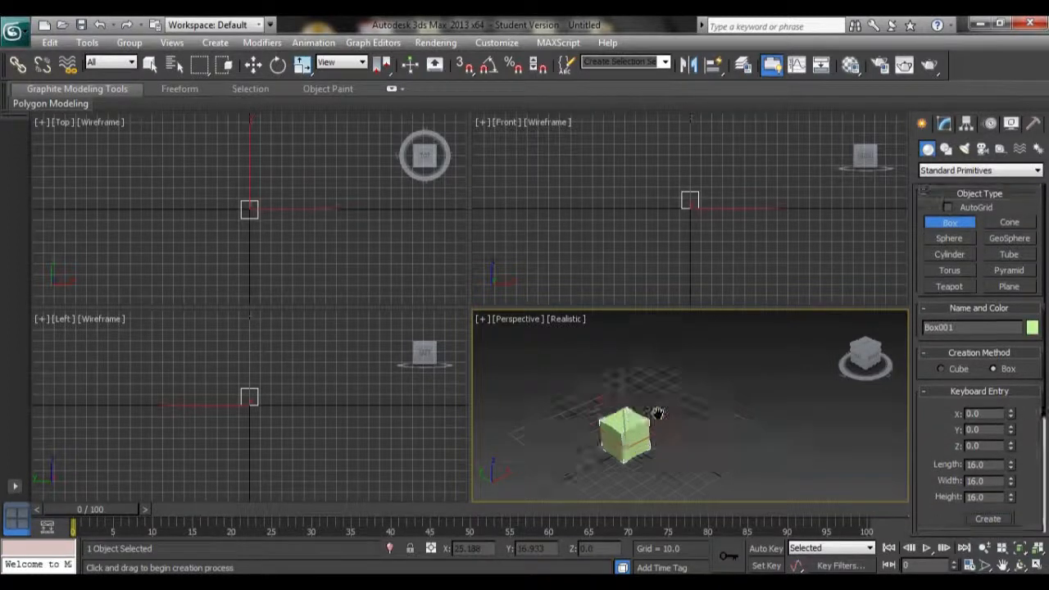
Convert the new box to an Editable Poly
{"action": "scroll", "coordinate": [658, 412], "scroll_direction": "up", "scroll_amount": 6}
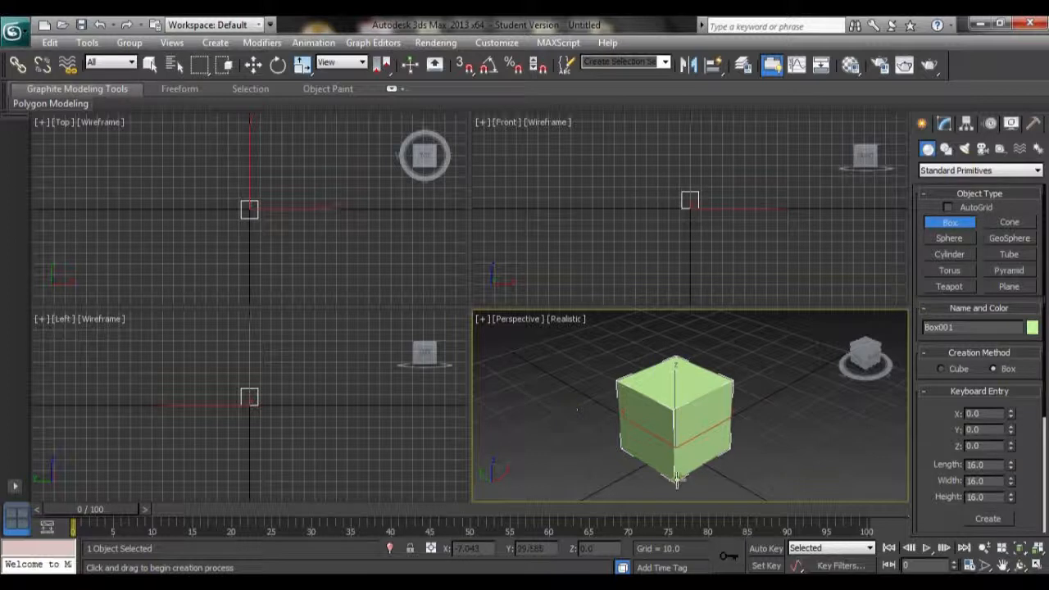
{"action": "right_click", "coordinate": [647, 422]}
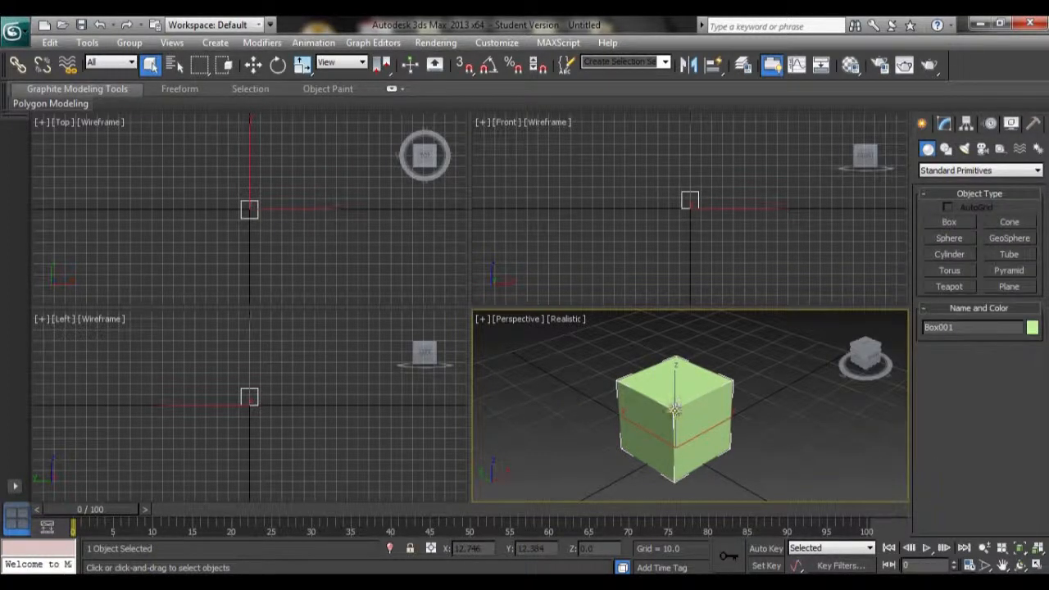
{"action": "right_click", "coordinate": [674, 344]}
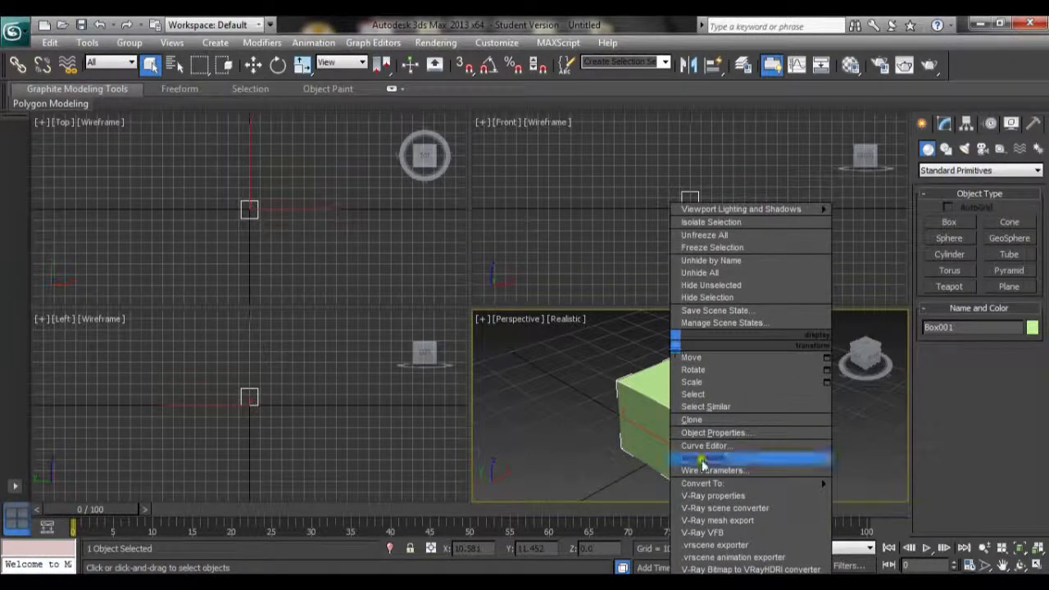
{"action": "mouse_move", "coordinate": [701, 488]}
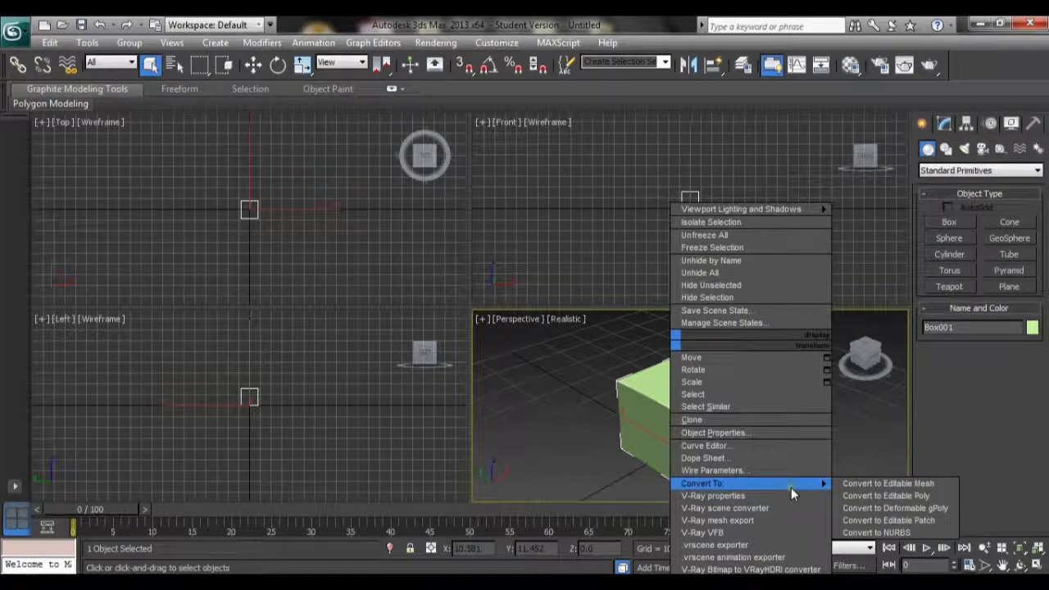
{"action": "left_click", "coordinate": [886, 496]}
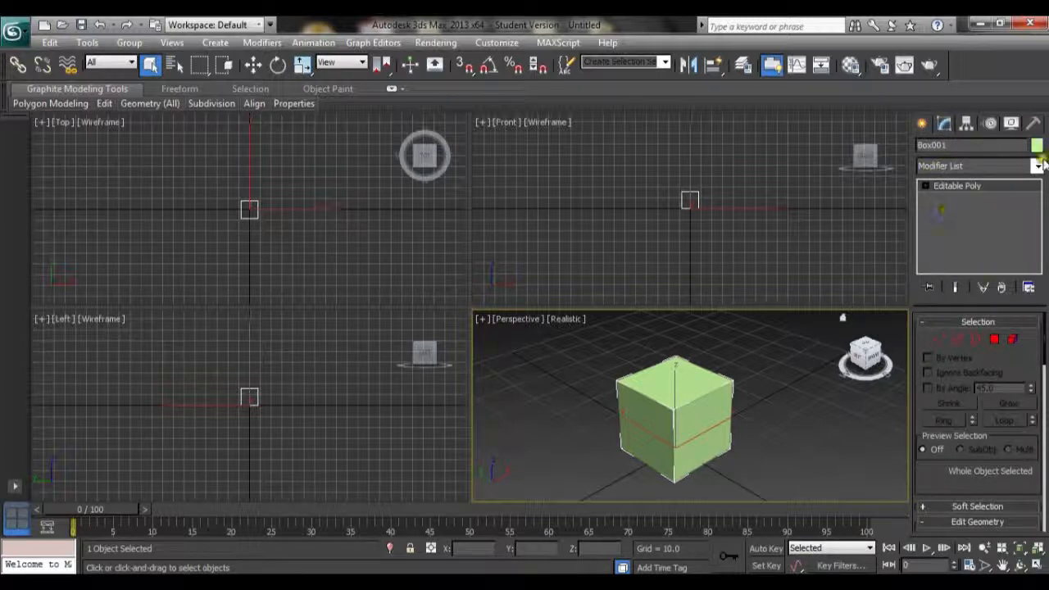
Rename the object to abox and browse the Modifier List
{"action": "left_click", "coordinate": [950, 146]}
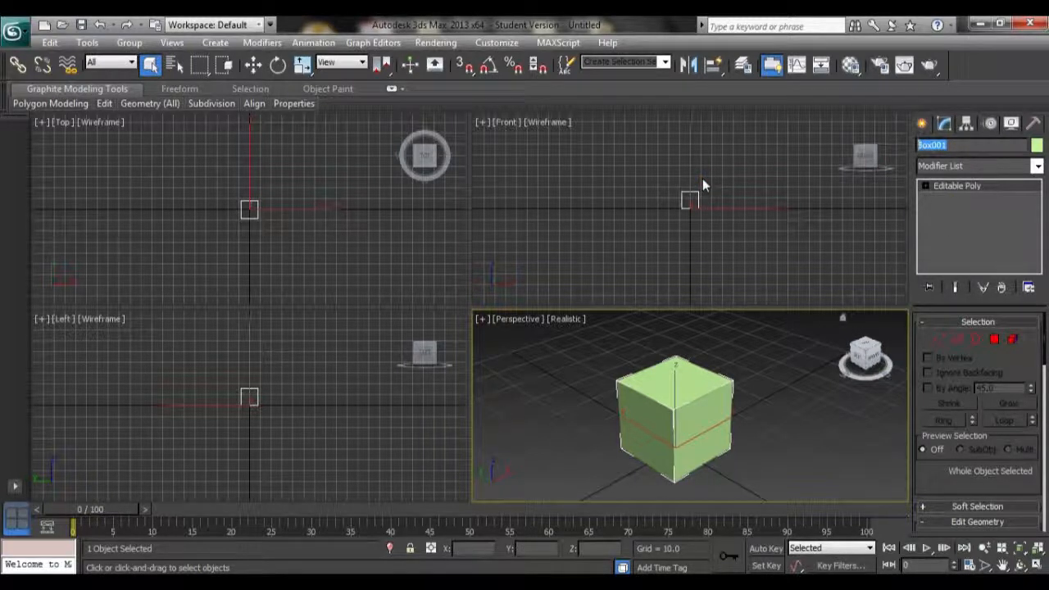
{"action": "type", "text": "cub"}
{"action": "type", "text": "x"}
{"action": "left_click", "coordinate": [1037, 165]}
{"action": "mouse_move", "coordinate": [1038, 196]}
{"action": "left_mouse_down"}
{"action": "mouse_move", "coordinate": [1042, 448]}
{"action": "mouse_move", "coordinate": [1039, 188]}
{"action": "left_mouse_up"}
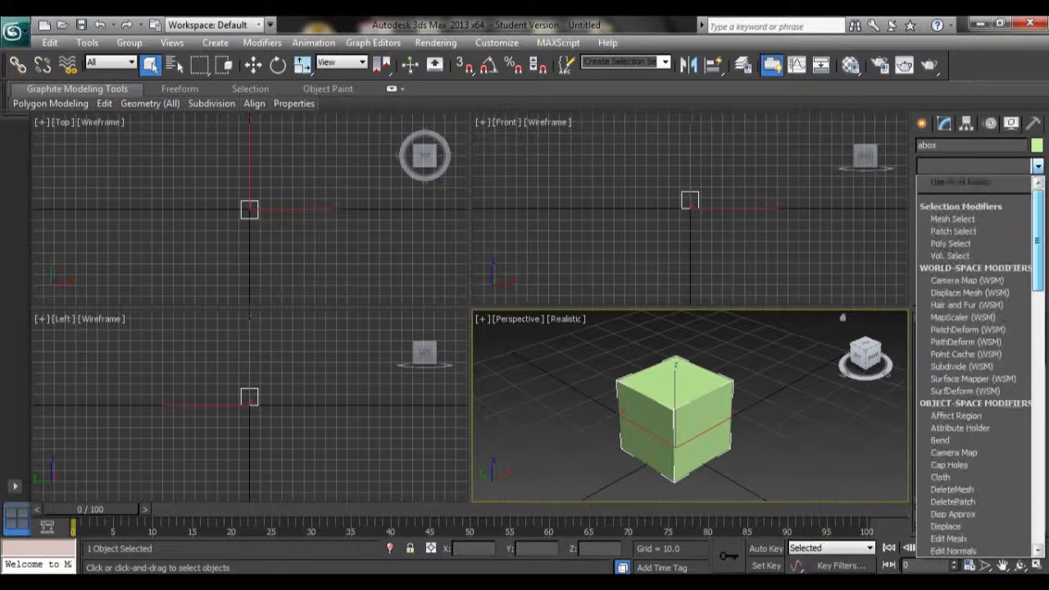
{"action": "left_click", "coordinate": [1037, 167]}
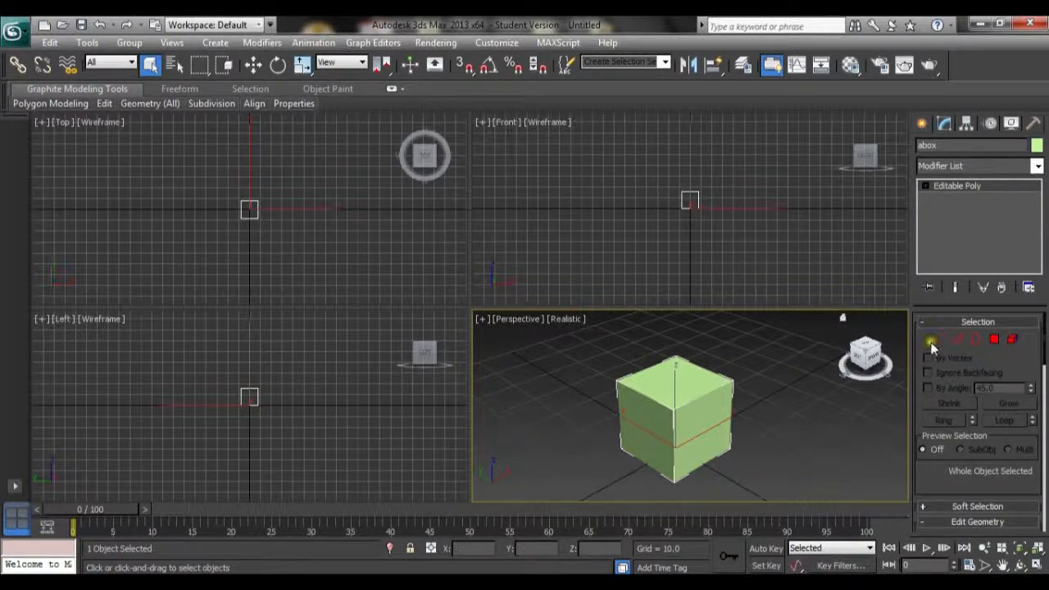
Enter vertex sub-object mode on the box and clear the vertex selection
{"action": "key", "text": "1"}
{"action": "scroll", "coordinate": [760, 404], "scroll_direction": "up", "scroll_amount": 8}
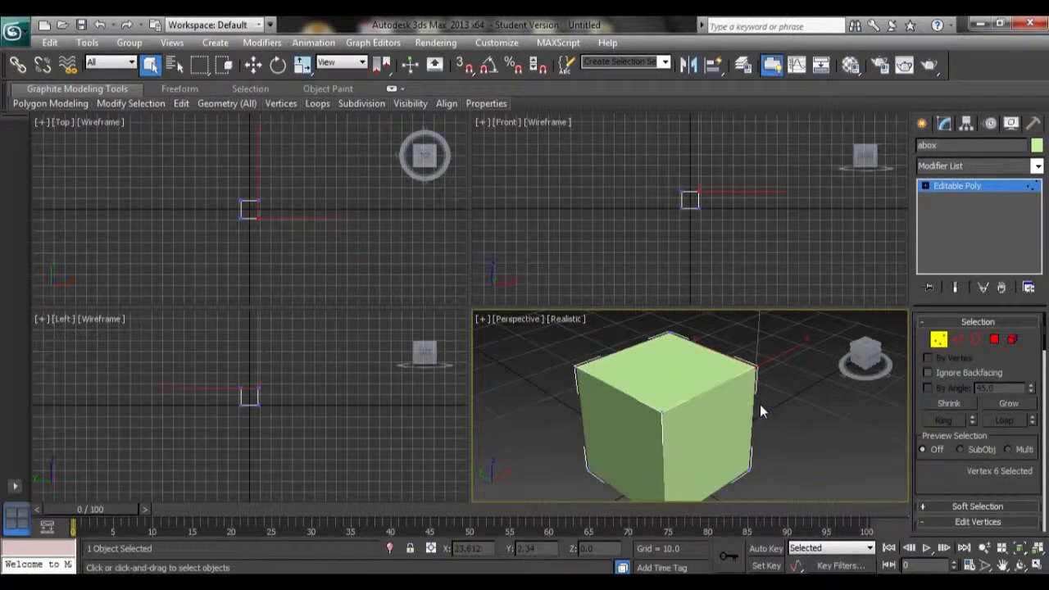
{"action": "scroll", "coordinate": [759, 405], "scroll_direction": "down", "scroll_amount": 7}
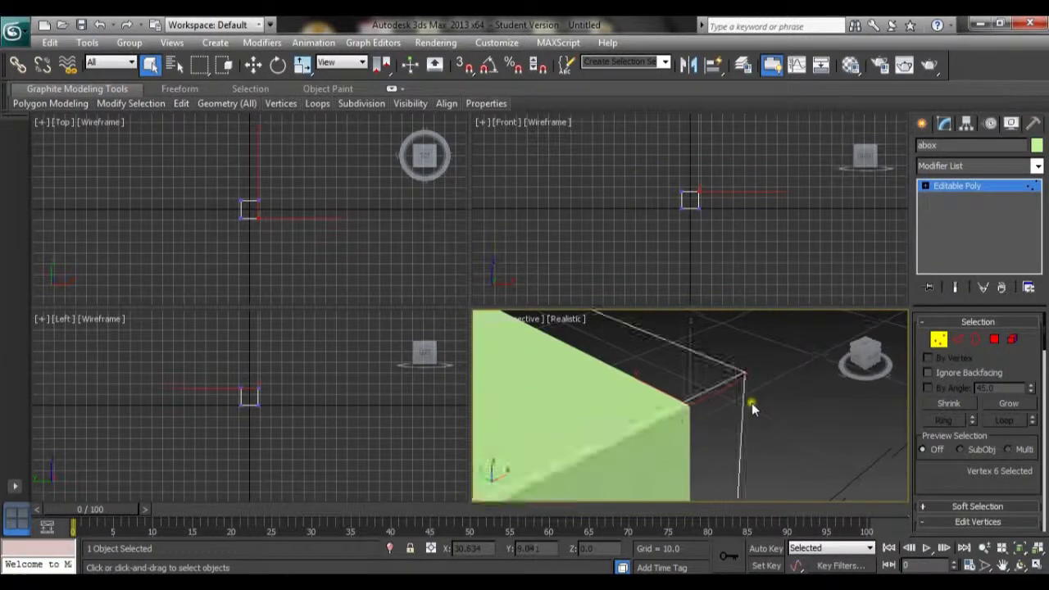
{"action": "scroll", "coordinate": [709, 412], "scroll_direction": "down", "scroll_amount": 3}
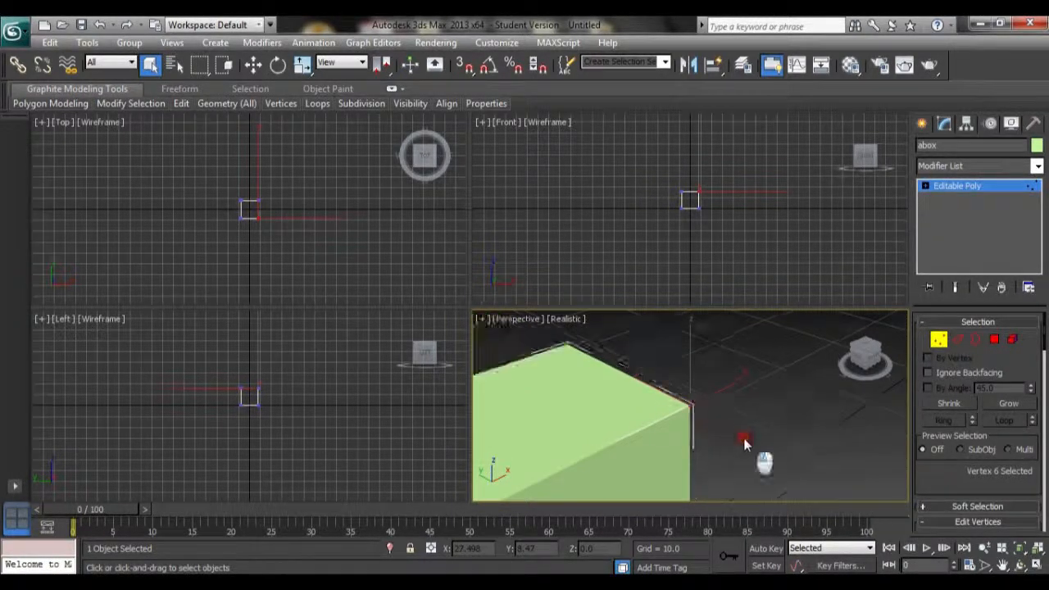
{"action": "left_click", "coordinate": [767, 471]}
{"action": "scroll", "coordinate": [758, 461], "scroll_direction": "down", "scroll_amount": 4}
{"action": "key", "text": "z"}
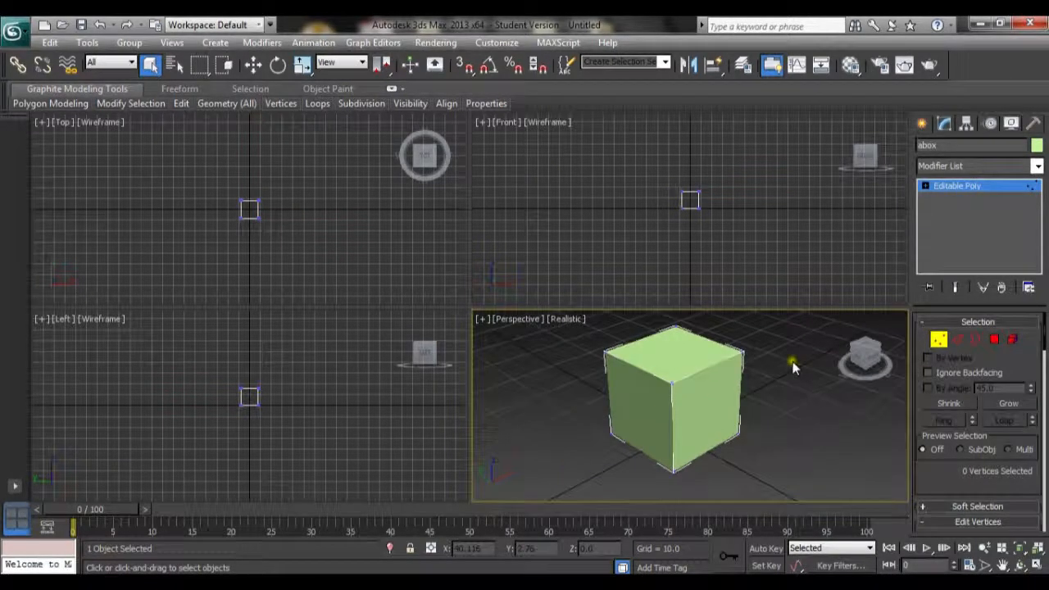
Switch to edge sub-object mode and select an edge on the box's front face
{"action": "left_click", "coordinate": [960, 342]}
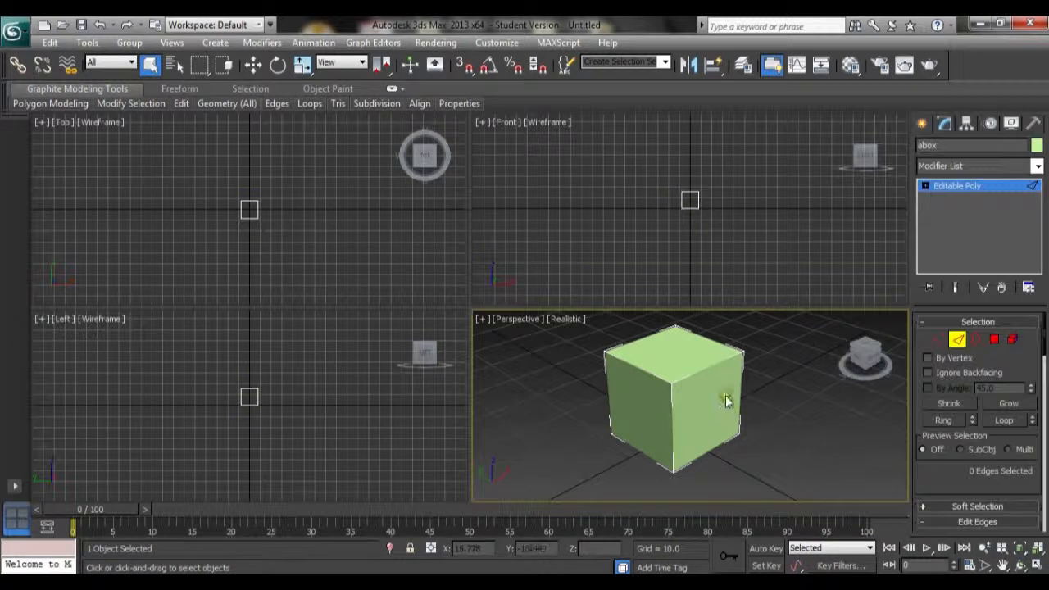
{"action": "left_click", "coordinate": [710, 368]}
{"action": "scroll", "coordinate": [708, 449], "scroll_direction": "up", "scroll_amount": 5}
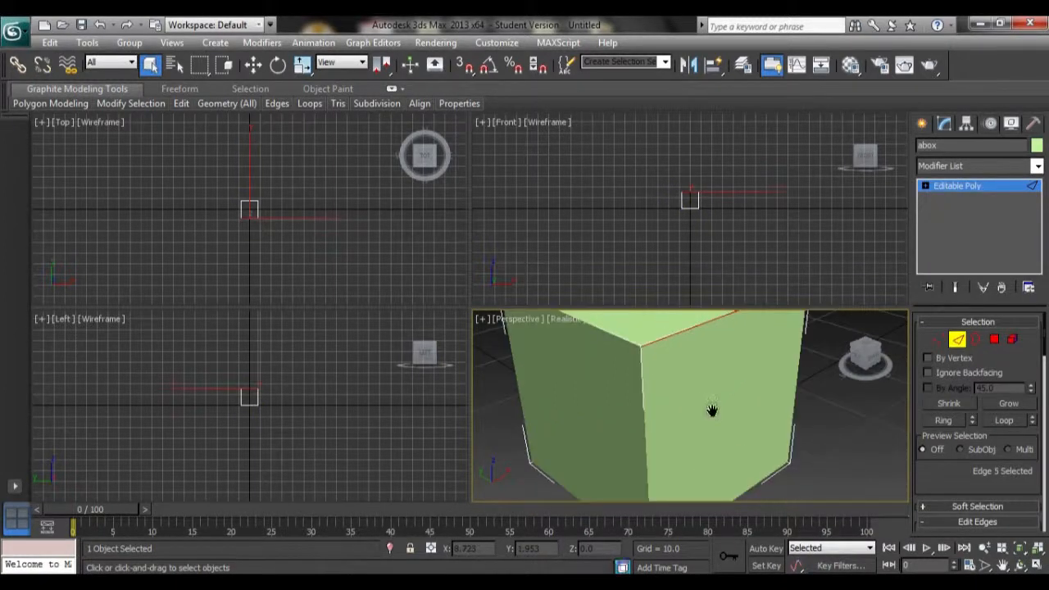
Select the box's top polygon in polygon sub-object mode and delete it
{"action": "middle_click_drag", "start_coordinate": [712, 409], "coordinate": [673, 472]}
{"action": "left_click", "coordinate": [646, 404]}
{"action": "scroll", "coordinate": [645, 403], "scroll_direction": "down", "scroll_amount": 4}
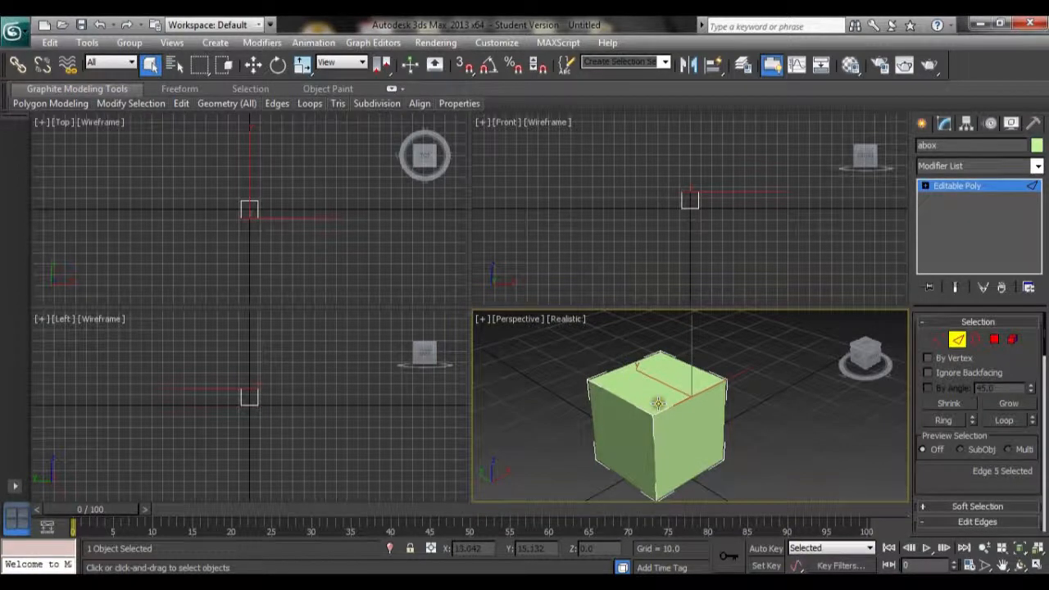
{"action": "key", "text": "w"}
{"action": "left_click", "coordinate": [975, 340]}
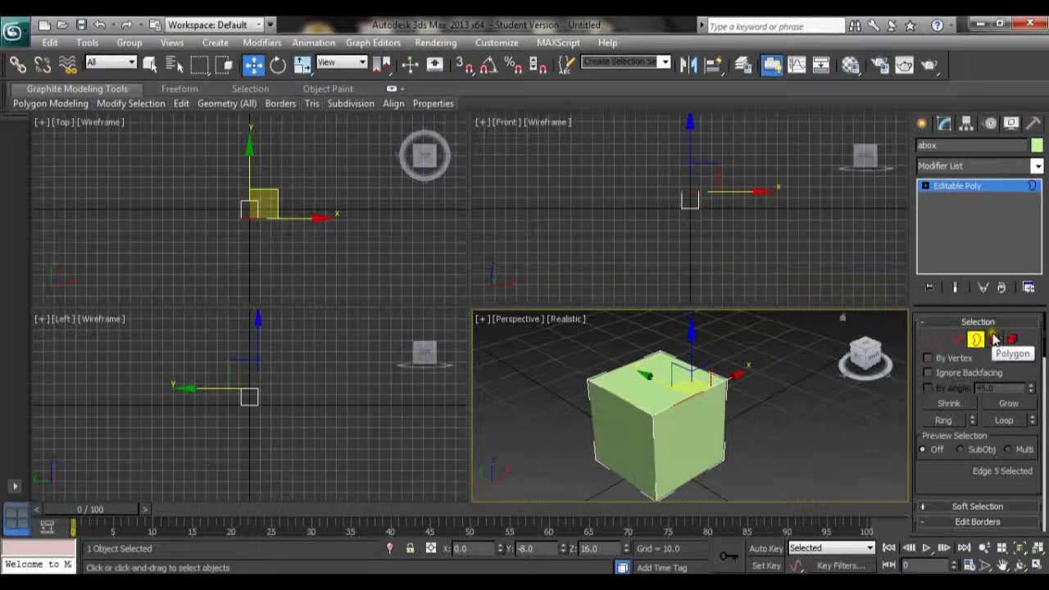
{"action": "left_click", "coordinate": [993, 339]}
{"action": "left_click", "coordinate": [660, 374]}
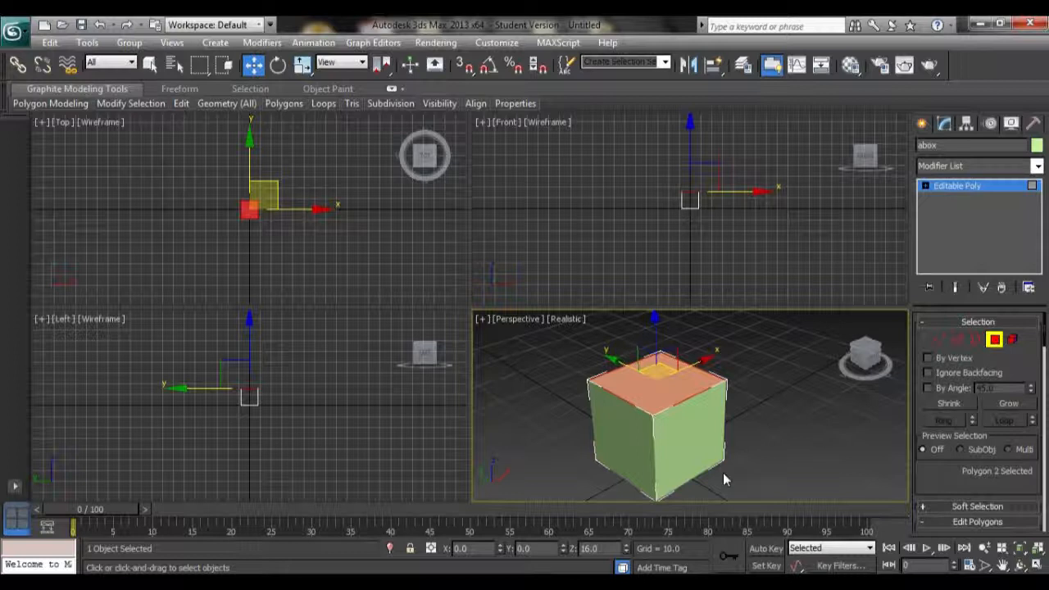
{"action": "key", "text": "Delete"}
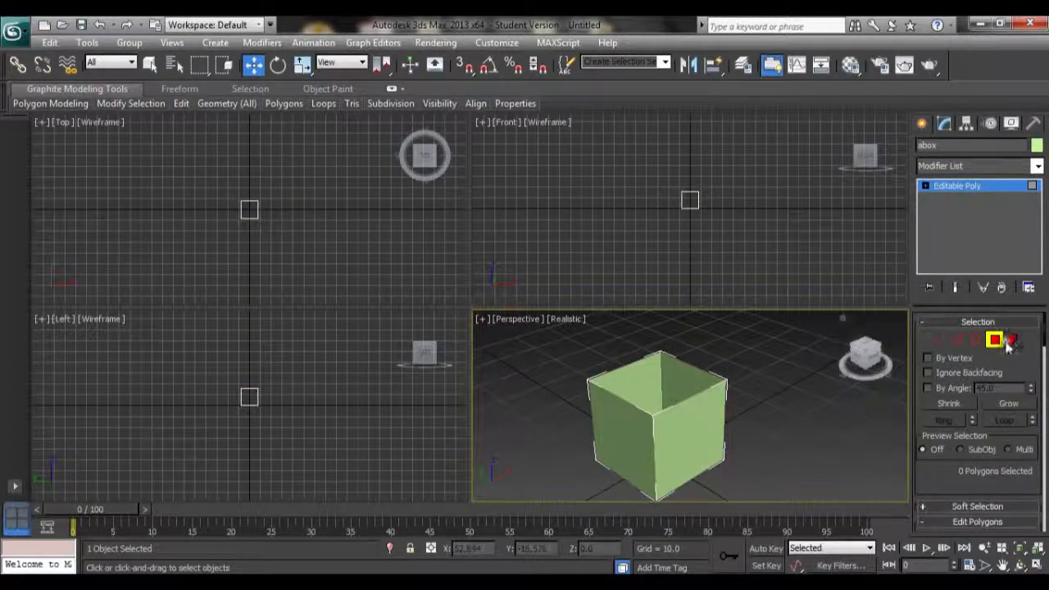
Select the open top border in border mode, then undo the border selection and the top face deletion
{"action": "left_click", "coordinate": [975, 339]}
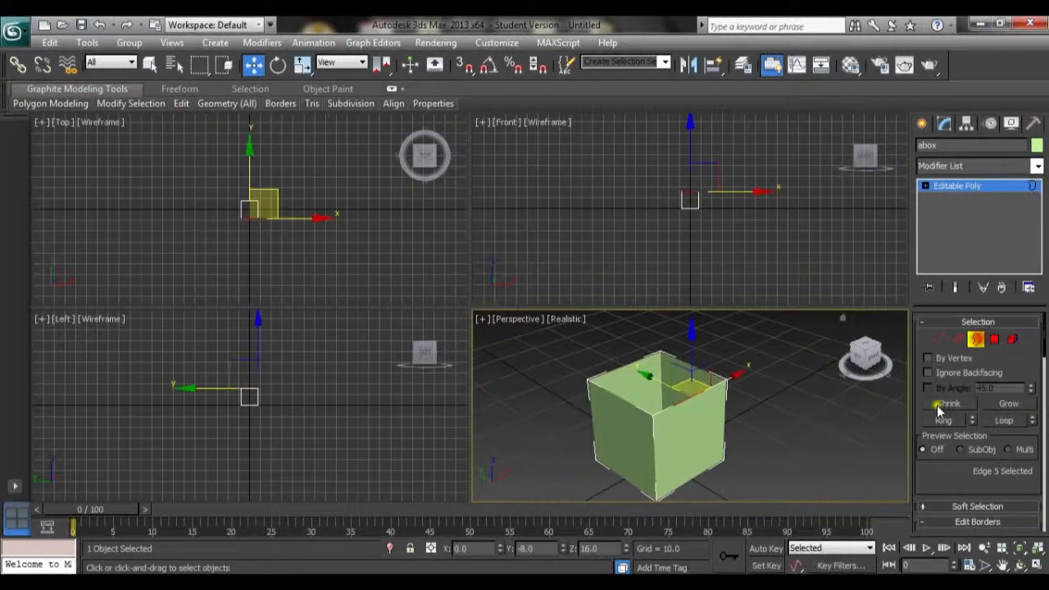
{"action": "left_click", "coordinate": [673, 405]}
{"action": "scroll", "coordinate": [799, 381], "scroll_direction": "up", "scroll_amount": 4}
{"action": "scroll", "coordinate": [783, 382], "scroll_direction": "down", "scroll_amount": 4}
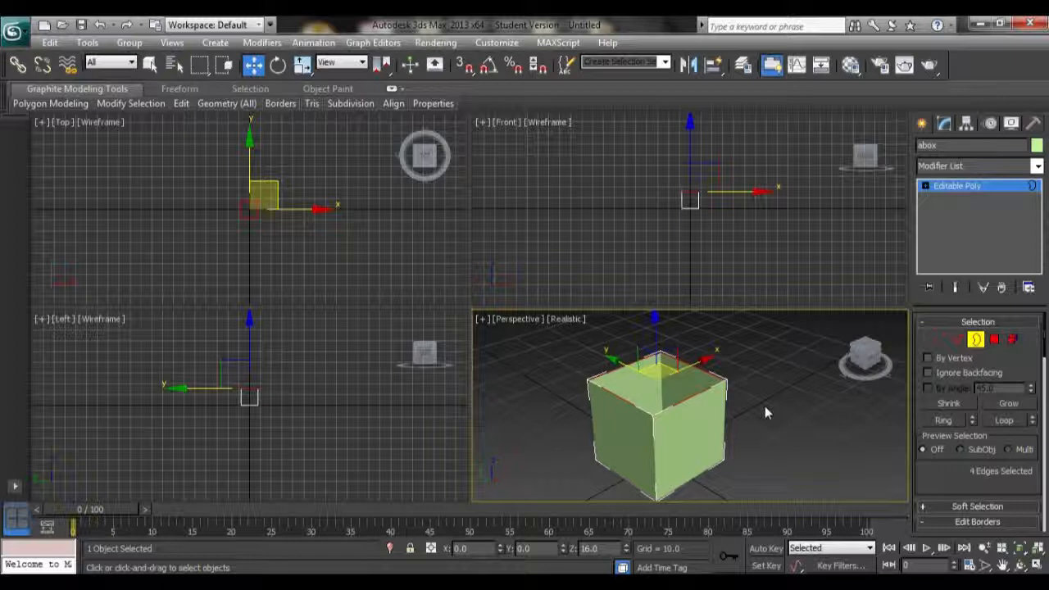
{"action": "key", "text": "ctrl+z"}
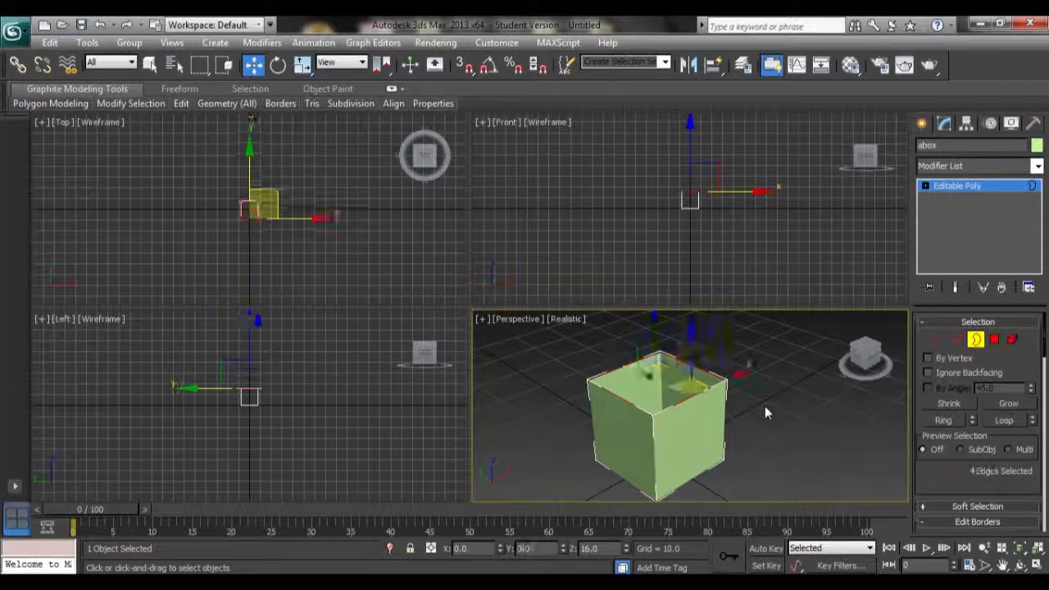
{"action": "key", "text": "ctrl+z"}
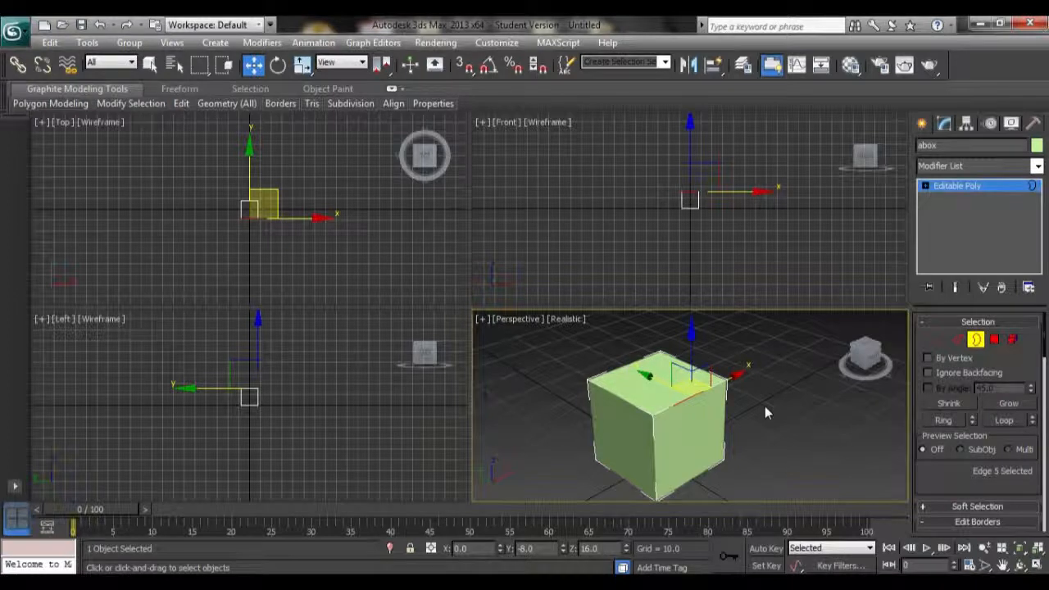
Switch to vertex sub-object mode and select the box's top back-left corner vertex
{"action": "left_click", "coordinate": [934, 337]}
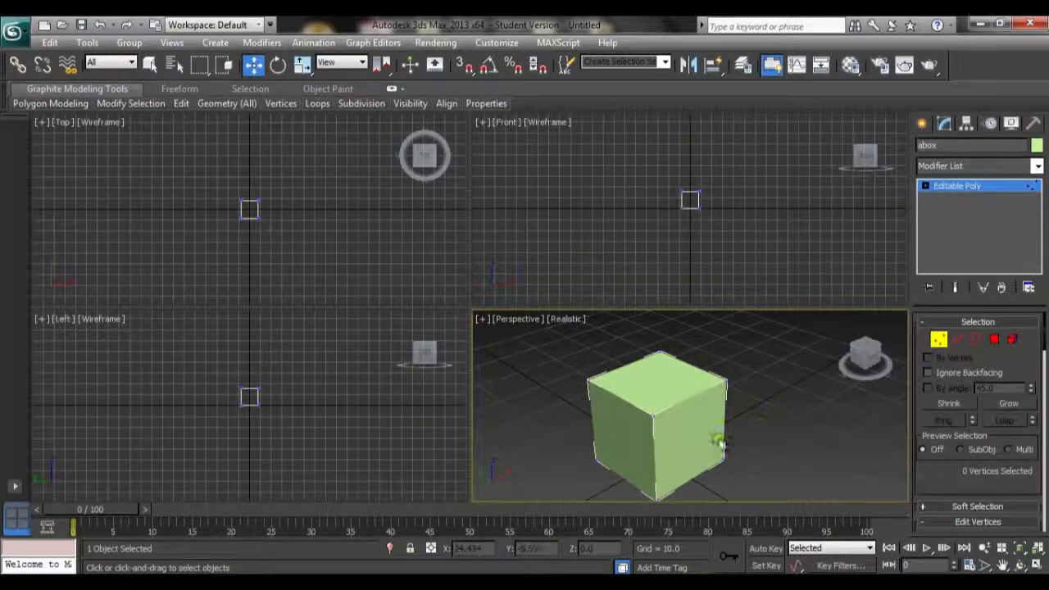
{"action": "left_click_drag", "start_coordinate": [565, 344], "coordinate": [651, 486]}
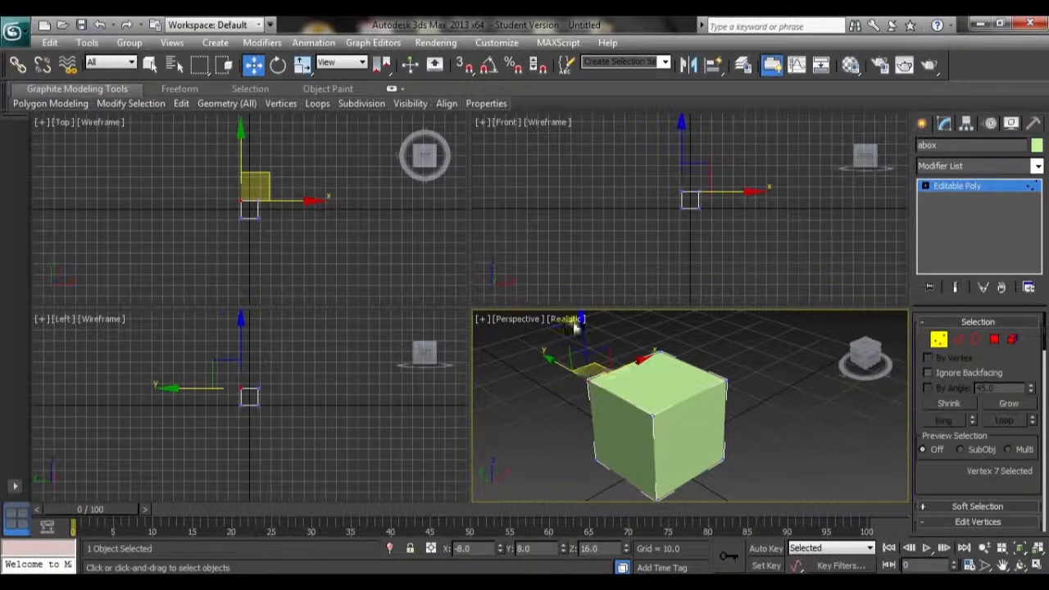
{"action": "middle_click_drag", "start_coordinate": [622, 393], "coordinate": [639, 459]}
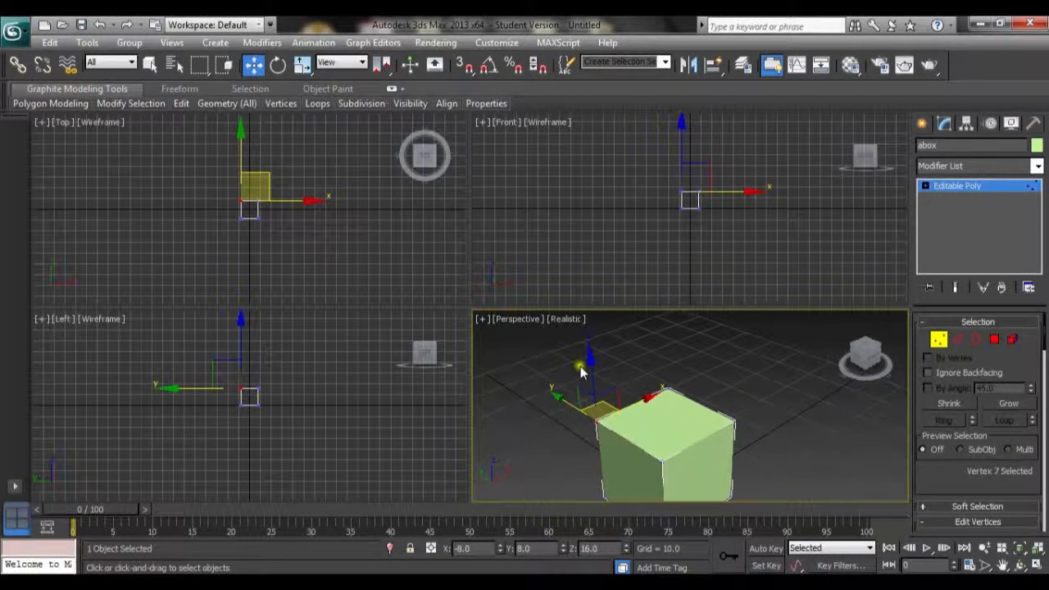
{"action": "scroll", "coordinate": [608, 425], "scroll_direction": "up", "scroll_amount": 2}
{"action": "scroll", "coordinate": [621, 399], "scroll_direction": "down", "scroll_amount": 2}
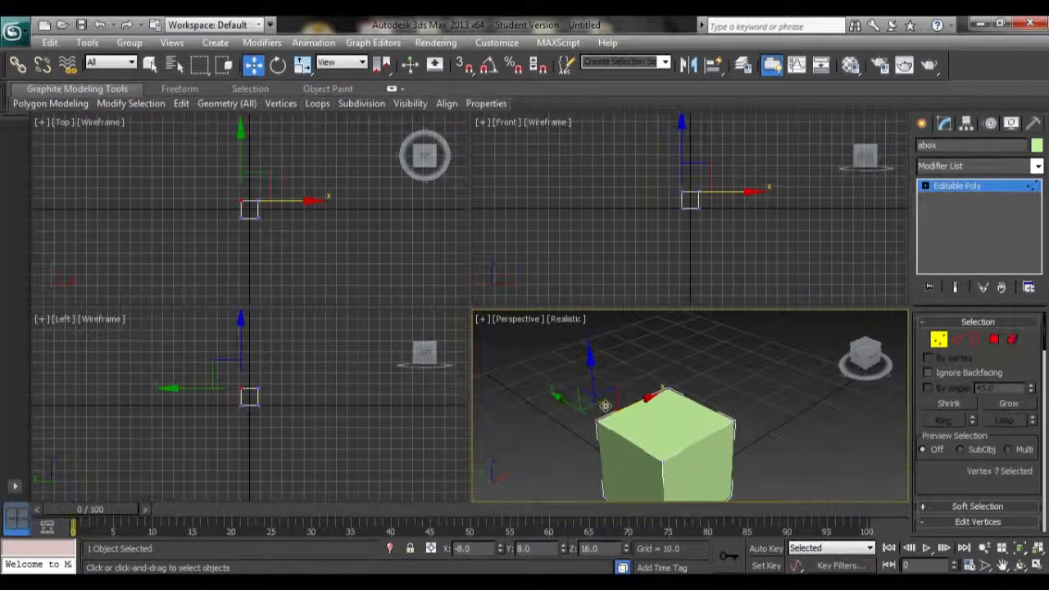
Move the selected corner vertex outward to distort the box
{"action": "left_click_drag", "start_coordinate": [646, 398], "coordinate": [494, 412]}
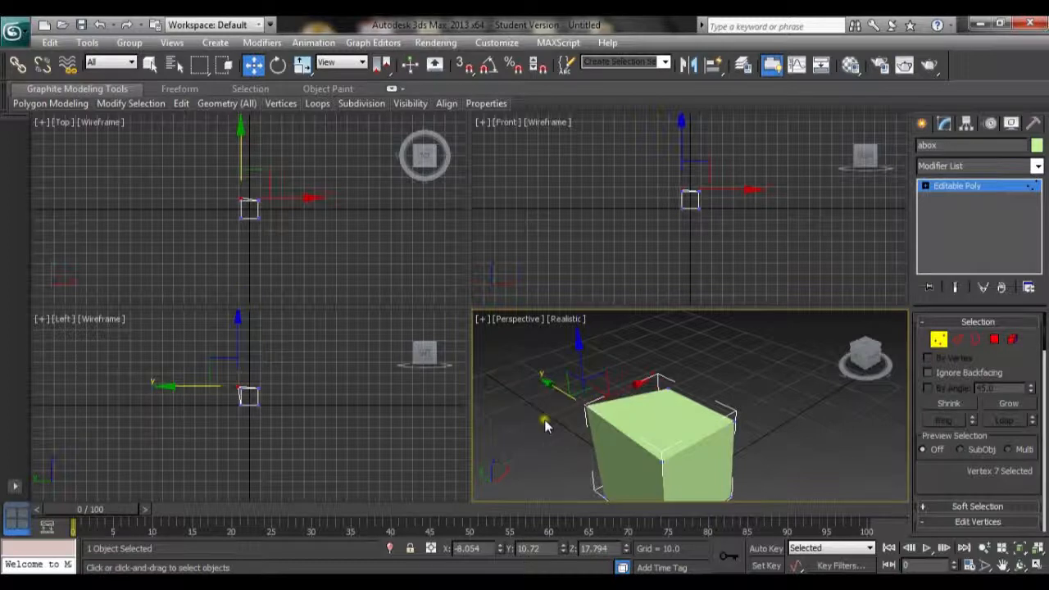
{"action": "middle_click_drag", "start_coordinate": [547, 426], "coordinate": [625, 366], "text": "alt"}
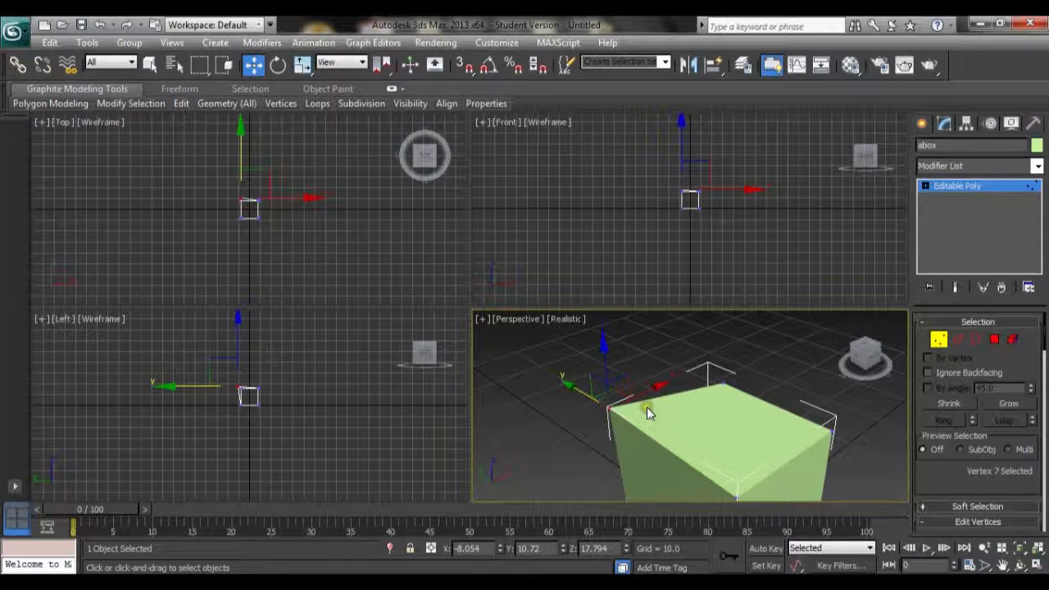
{"action": "left_click_drag", "start_coordinate": [647, 391], "coordinate": [644, 431]}
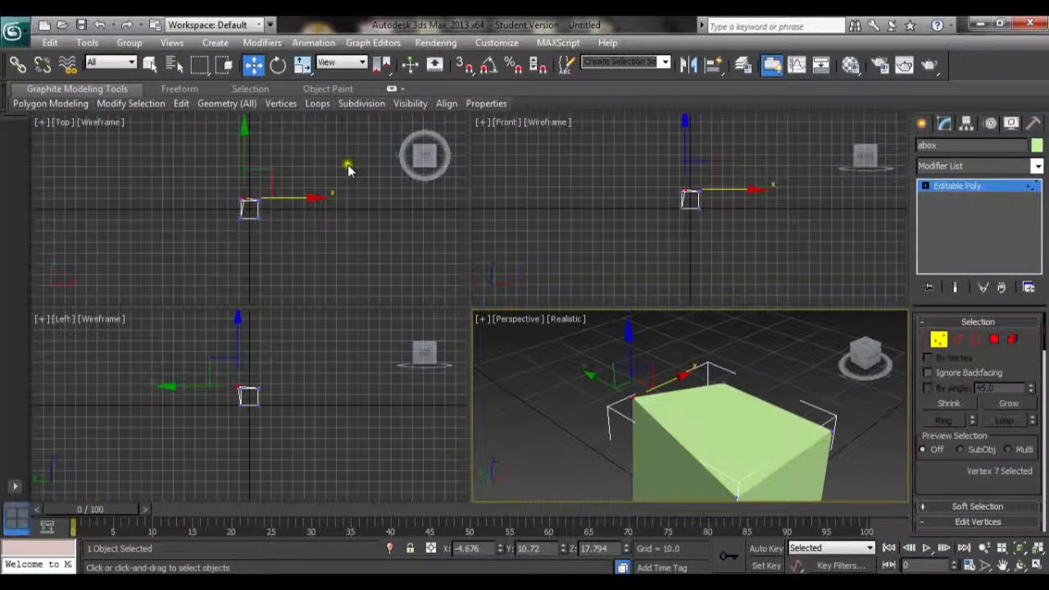
Activate the Rotate tool and leave vertex sub-object mode to work on the whole Editable Poly object
{"action": "left_click", "coordinate": [277, 64]}
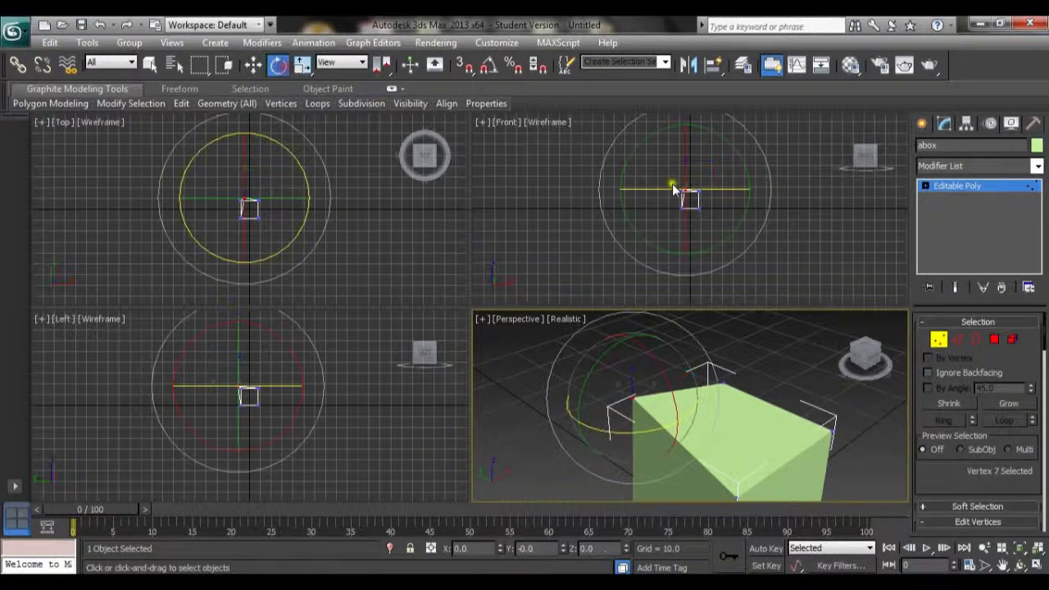
{"action": "left_click", "coordinate": [959, 187]}
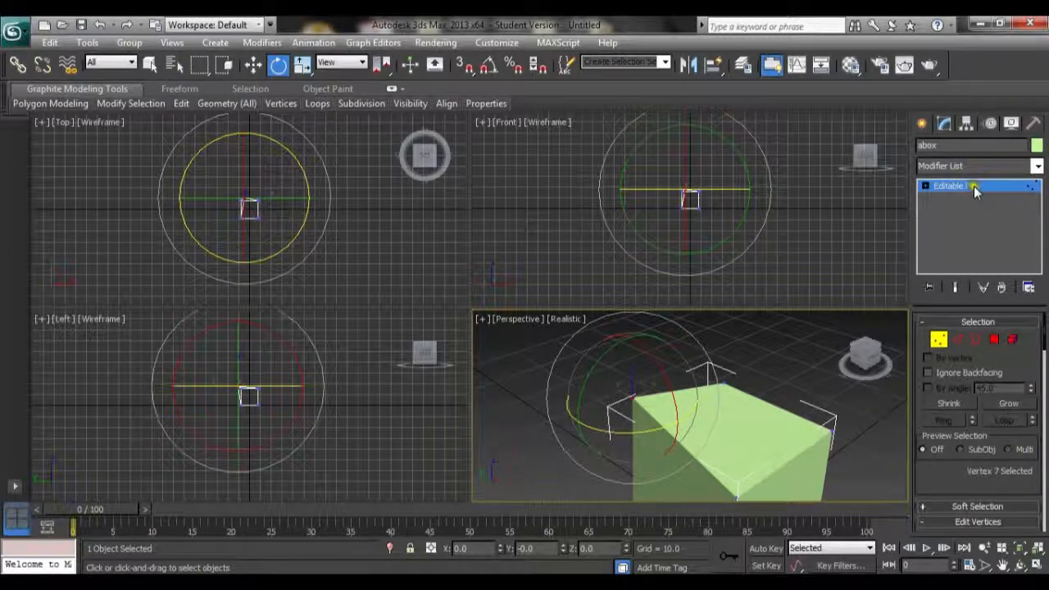
{"action": "left_click", "coordinate": [976, 189]}
{"action": "left_click", "coordinate": [961, 188]}
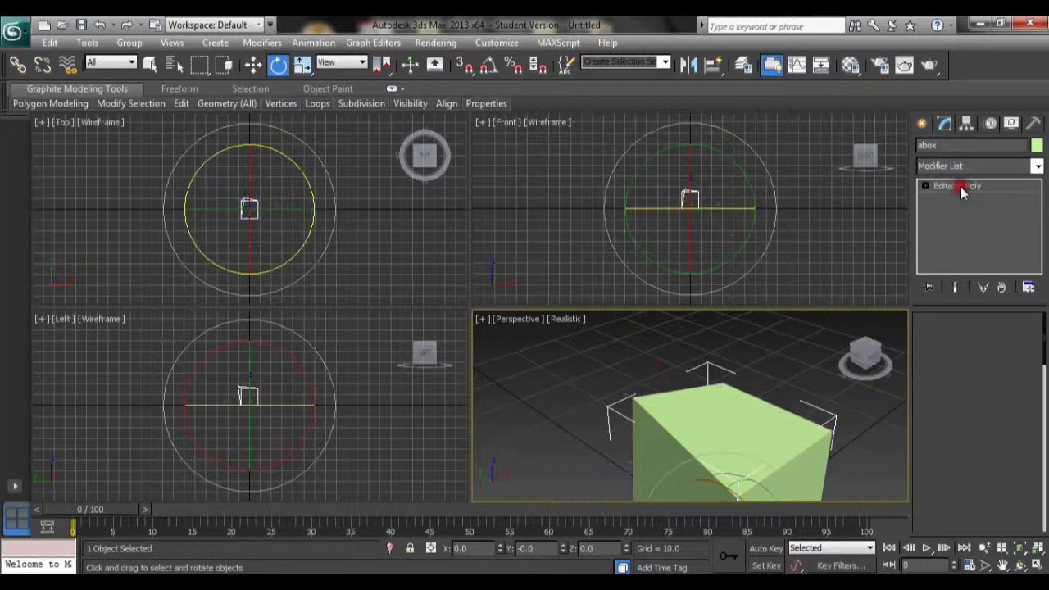
{"action": "left_click", "coordinate": [961, 188]}
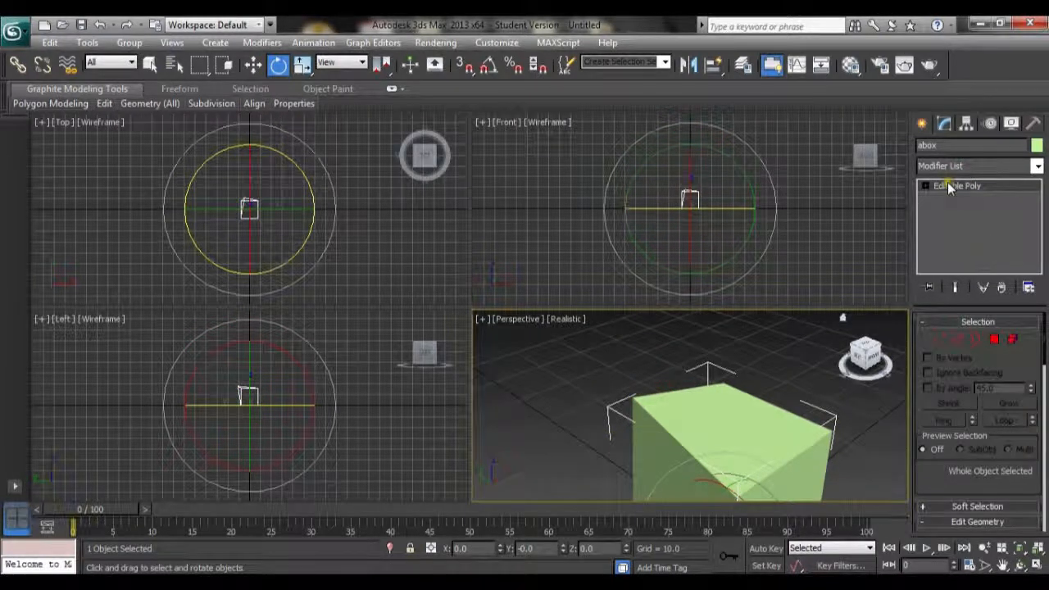
{"action": "left_click", "coordinate": [1024, 186]}
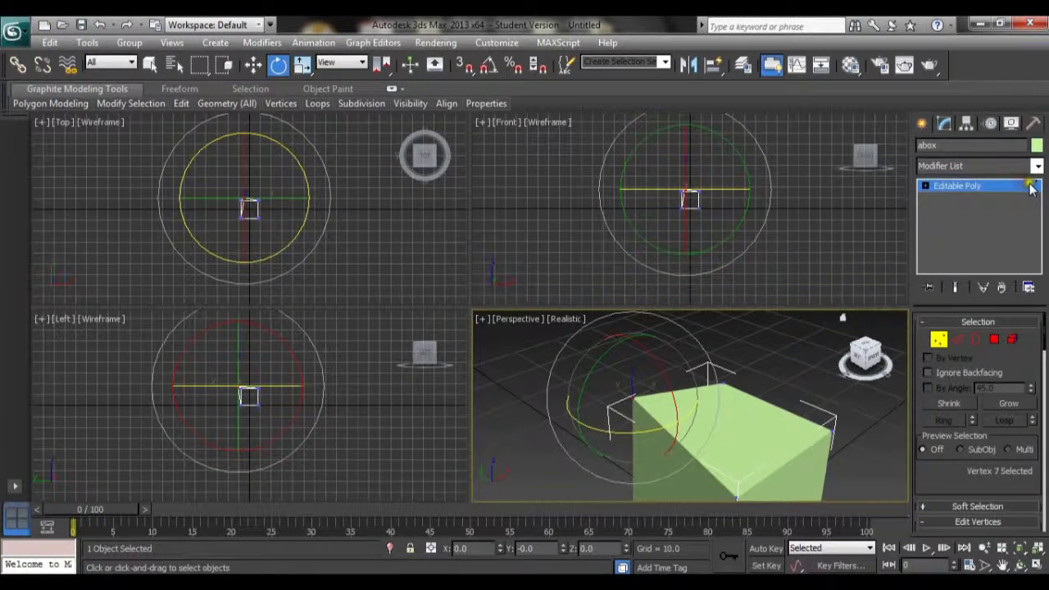
{"action": "left_click", "coordinate": [1030, 187]}
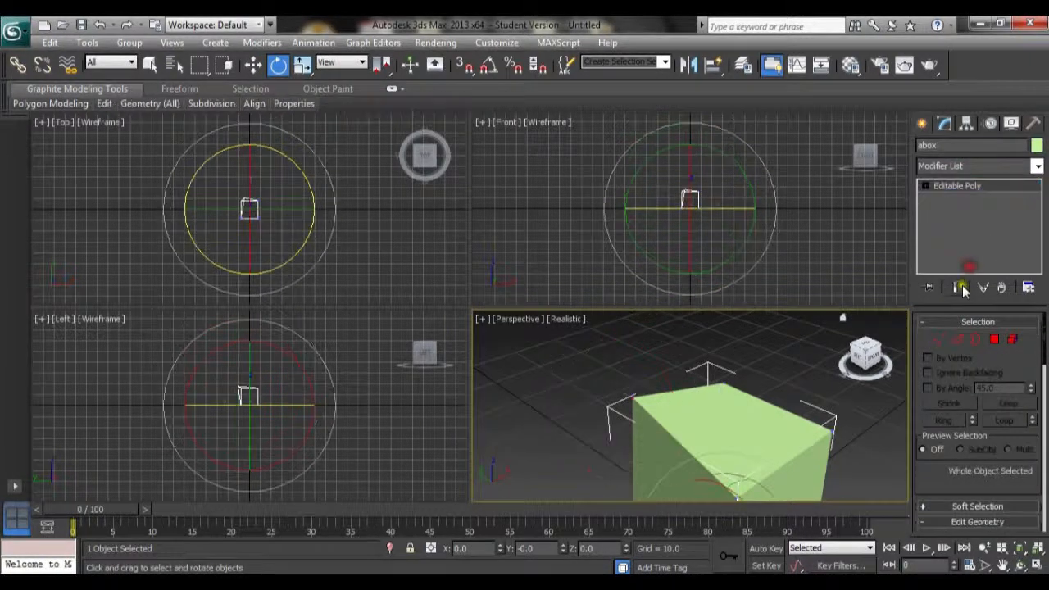
{"action": "left_click", "coordinate": [968, 190]}
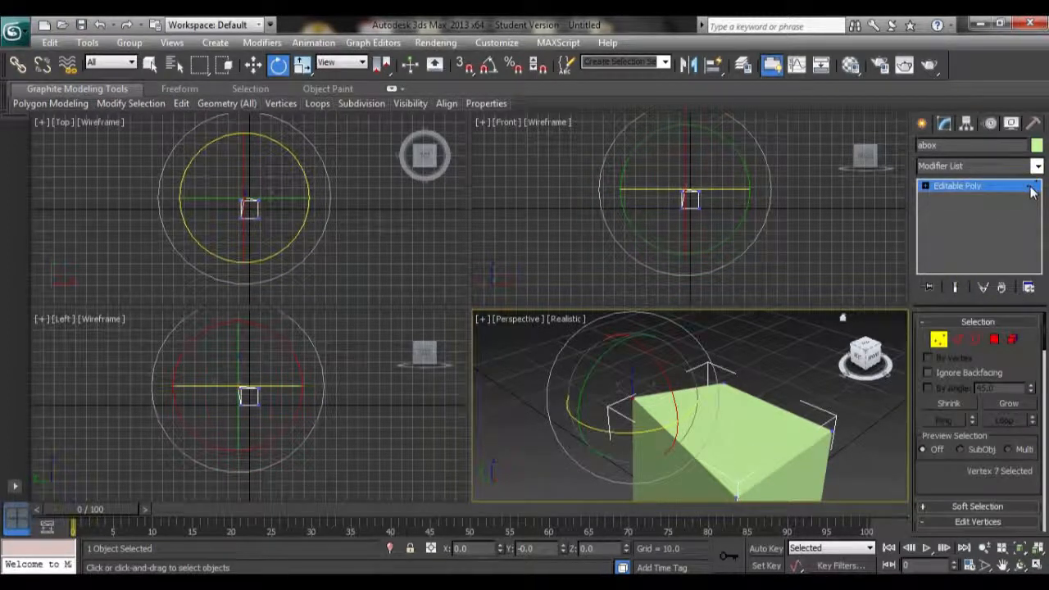
{"action": "left_click", "coordinate": [957, 187]}
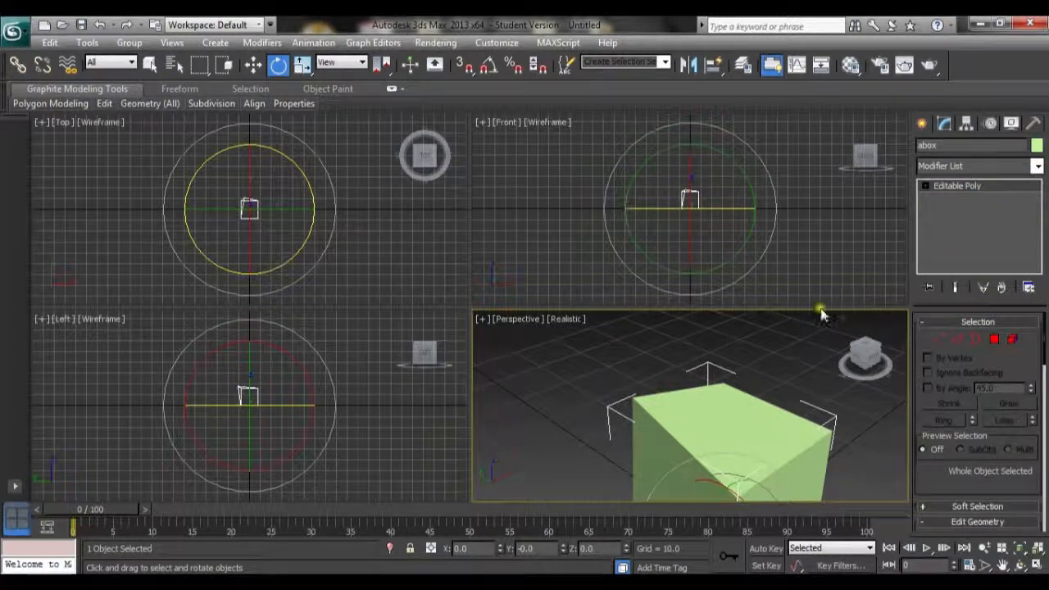
Rotate the whole box freely in the perspective view
{"action": "middle_click_drag", "start_coordinate": [677, 412], "coordinate": [649, 367]}
{"action": "scroll", "coordinate": [649, 366], "scroll_direction": "down", "scroll_amount": 3}
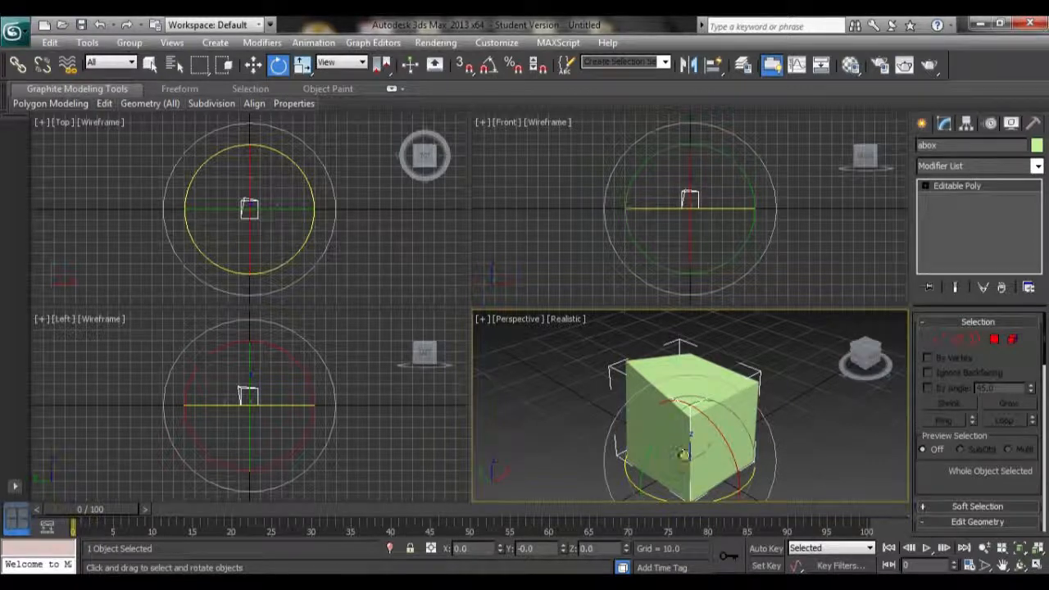
{"action": "left_click_drag", "start_coordinate": [661, 434], "coordinate": [686, 429]}
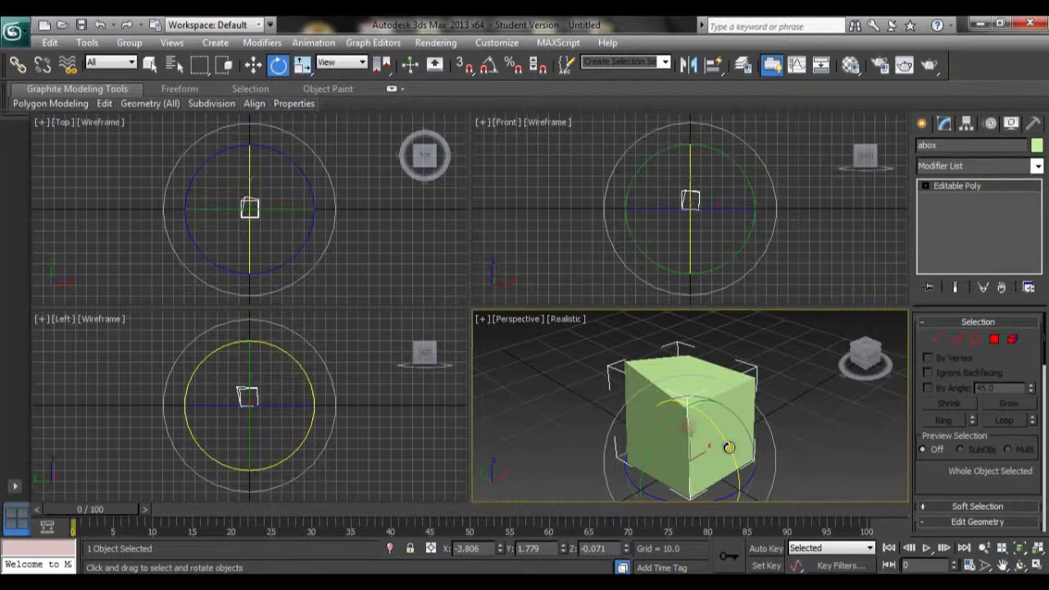
{"action": "left_click_drag", "start_coordinate": [697, 435], "coordinate": [692, 457]}
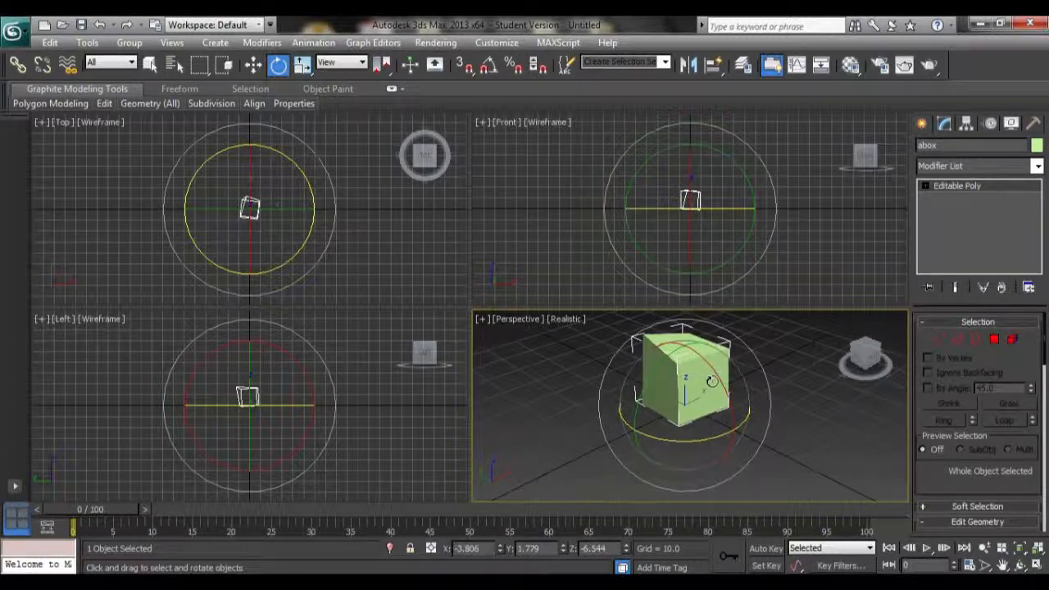
Enable angle snap and rotate the box again in snapped increments
{"action": "left_click", "coordinate": [487, 67]}
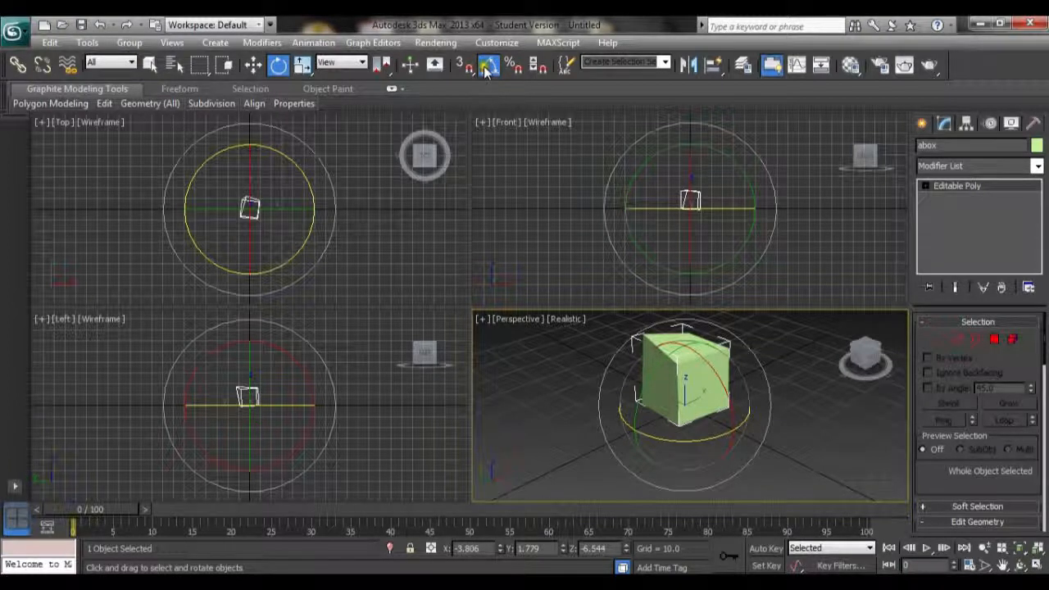
{"action": "mouse_move", "coordinate": [712, 437]}
{"action": "left_mouse_down"}
{"action": "mouse_move", "coordinate": [649, 442]}
{"action": "mouse_move", "coordinate": [712, 441]}
{"action": "left_mouse_up"}
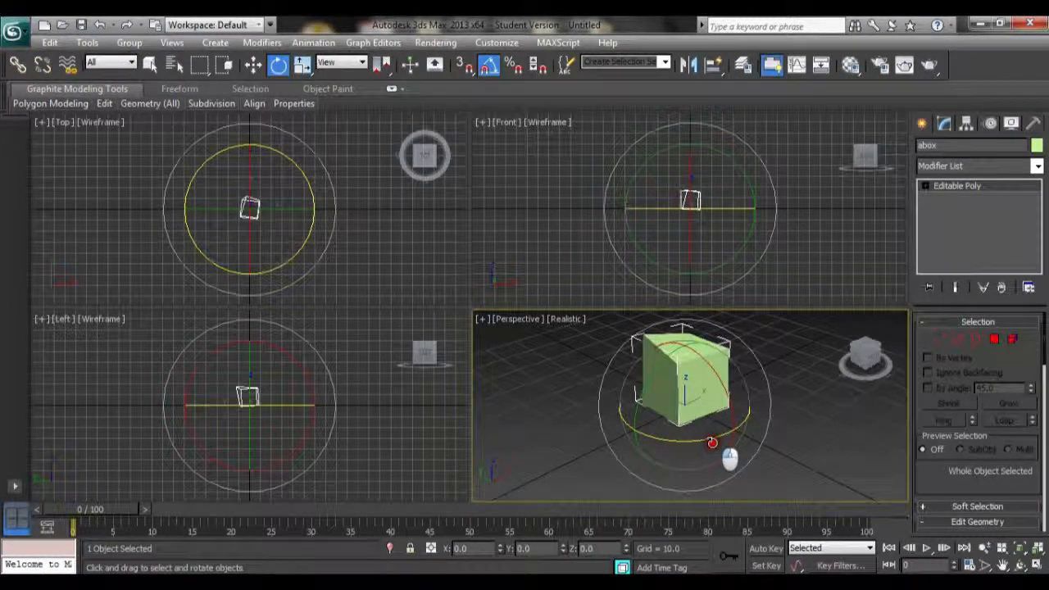
{"action": "middle_click_drag", "start_coordinate": [744, 401], "coordinate": [722, 425]}
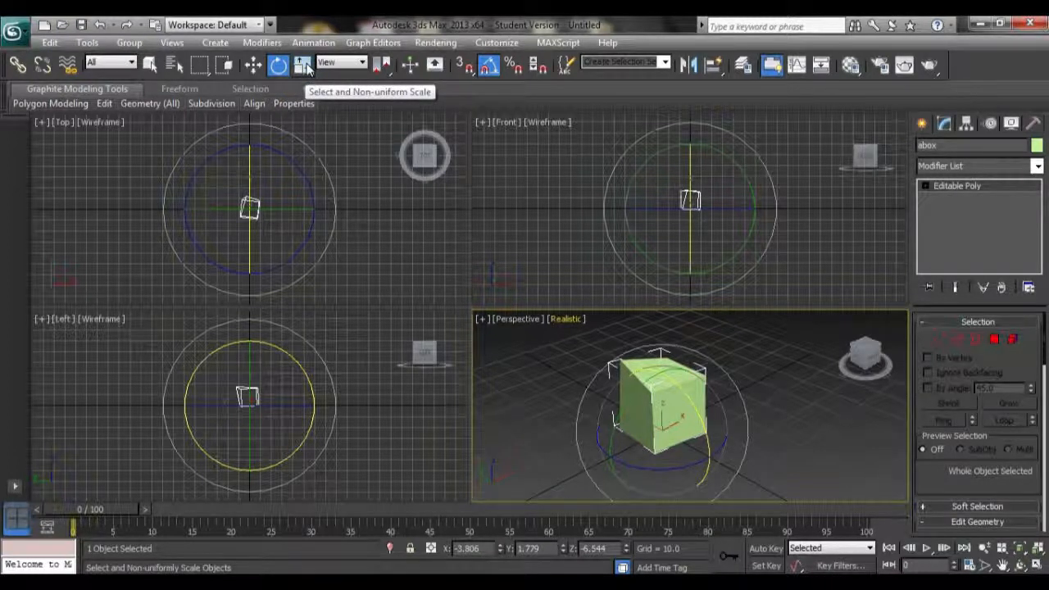
Browse the scale tool variants and choose Select and Non-uniform Scale
{"action": "left_click_drag", "start_coordinate": [308, 70], "coordinate": [311, 97]}
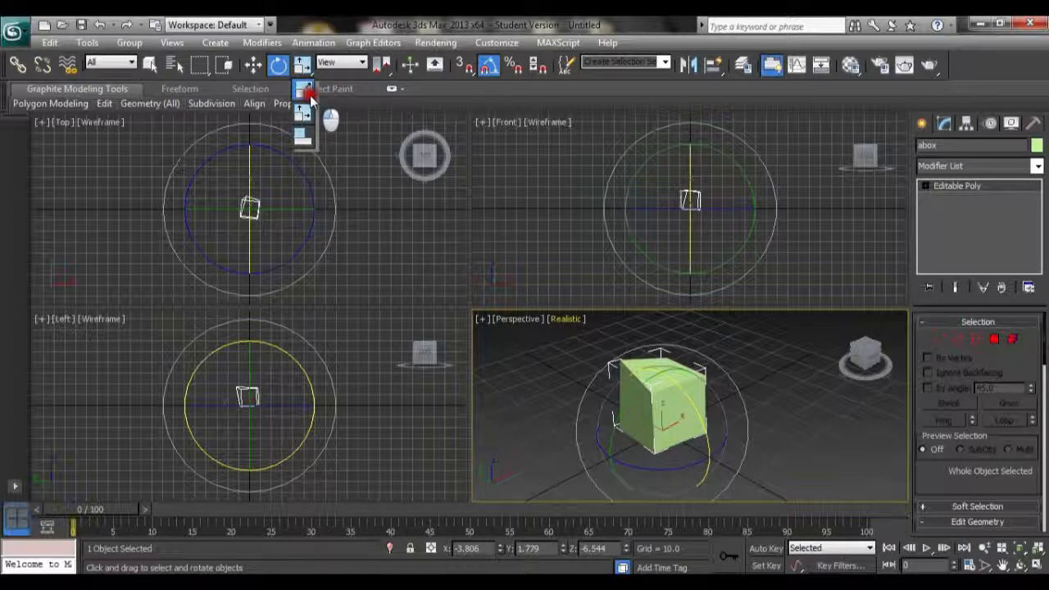
{"action": "left_click_drag", "start_coordinate": [310, 97], "coordinate": [305, 137]}
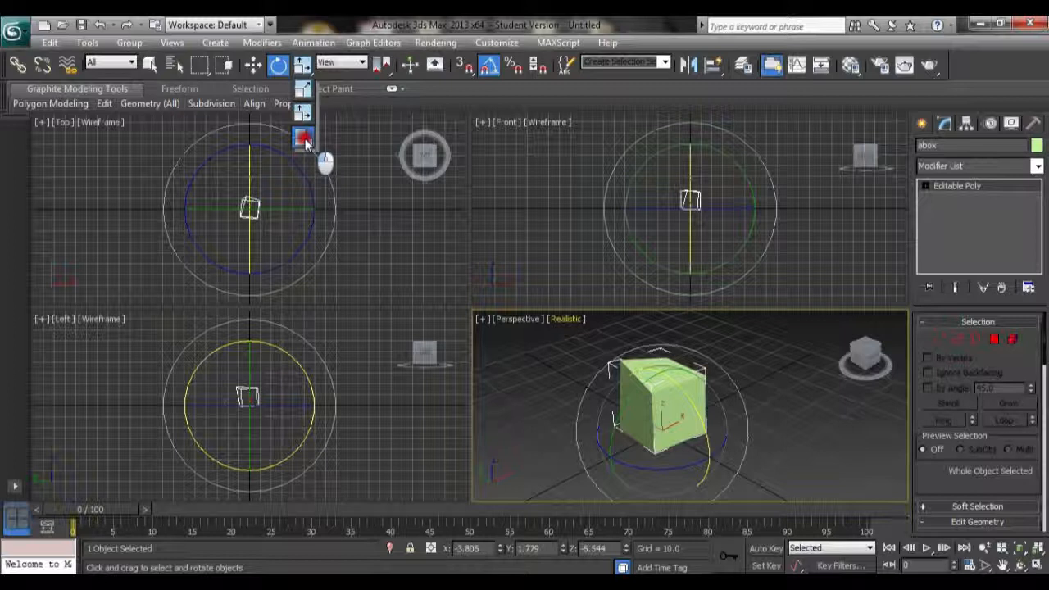
{"action": "left_click_drag", "start_coordinate": [305, 141], "coordinate": [303, 89]}
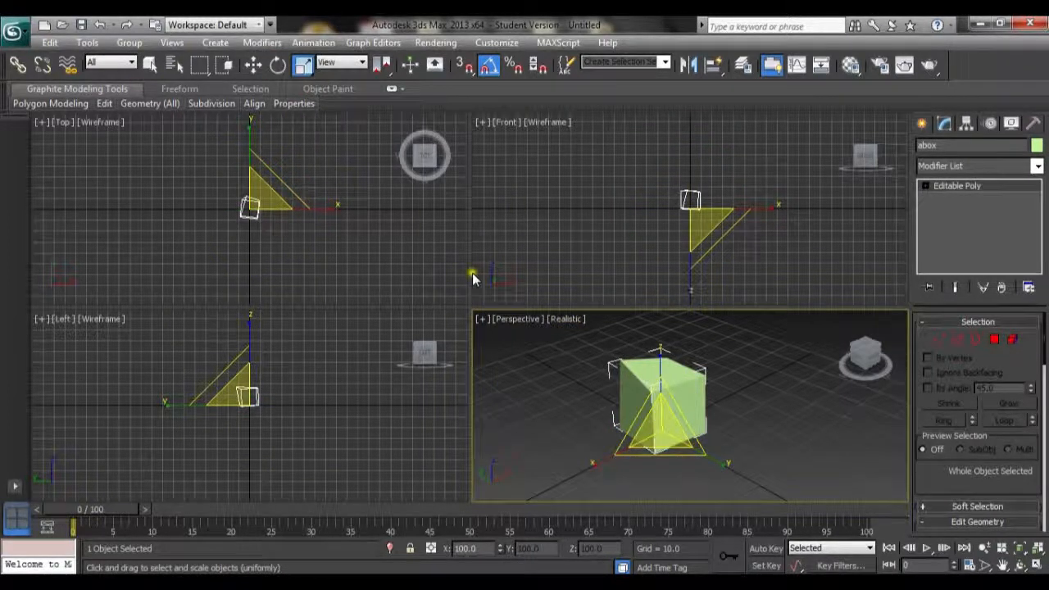
{"action": "left_click_drag", "start_coordinate": [303, 65], "coordinate": [302, 119]}
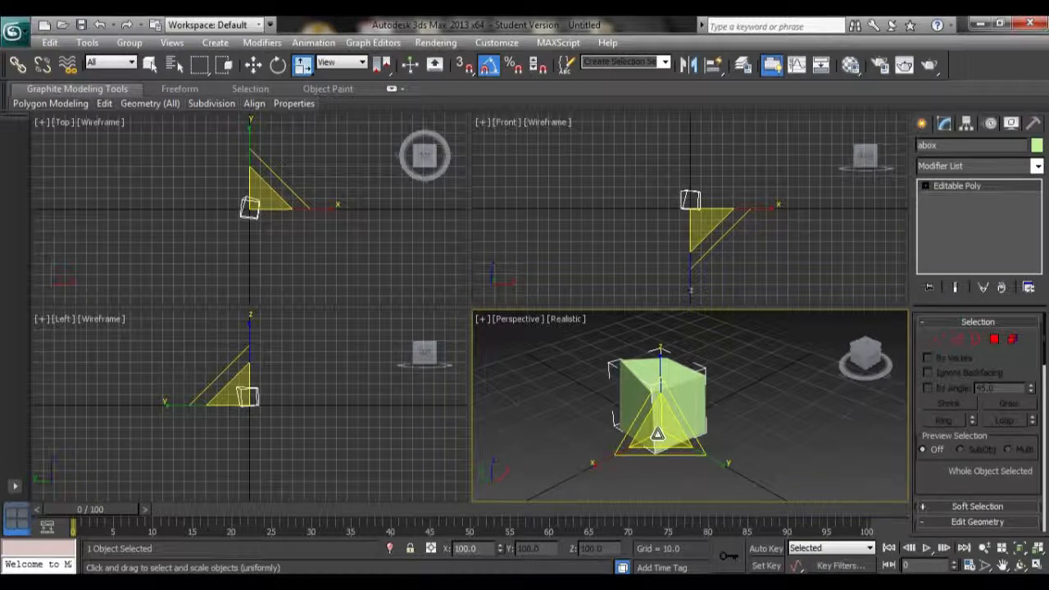
Scale the box non-uniformly along its Y axis to about 102%
{"action": "left_click_drag", "start_coordinate": [658, 414], "coordinate": [720, 466]}
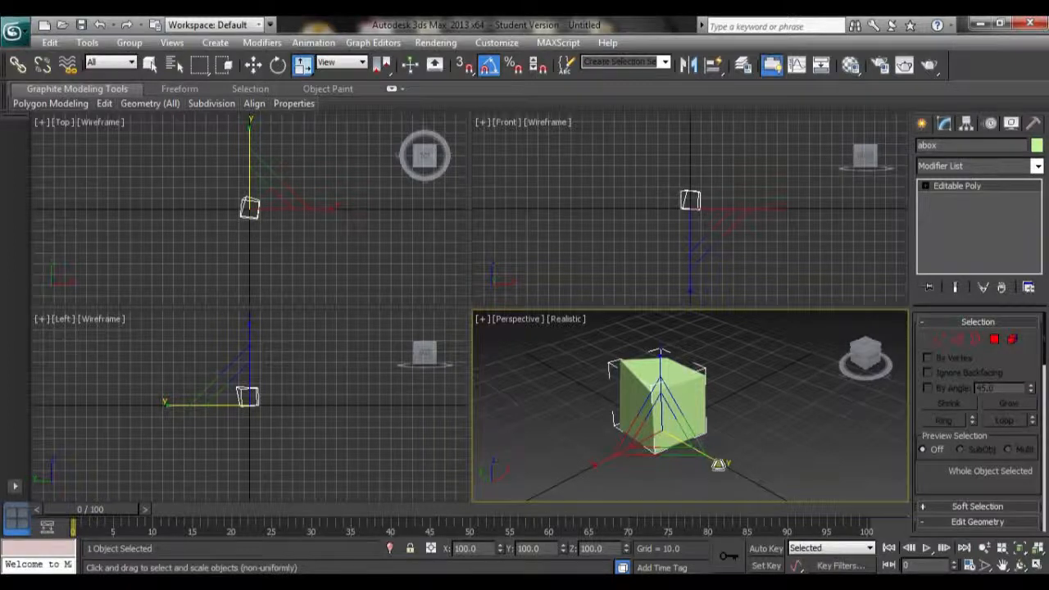
{"action": "scroll", "coordinate": [746, 477], "scroll_direction": "up", "scroll_amount": 5}
{"action": "middle_click_drag", "start_coordinate": [746, 476], "coordinate": [720, 360]}
{"action": "scroll", "coordinate": [659, 437], "scroll_direction": "down", "scroll_amount": 4}
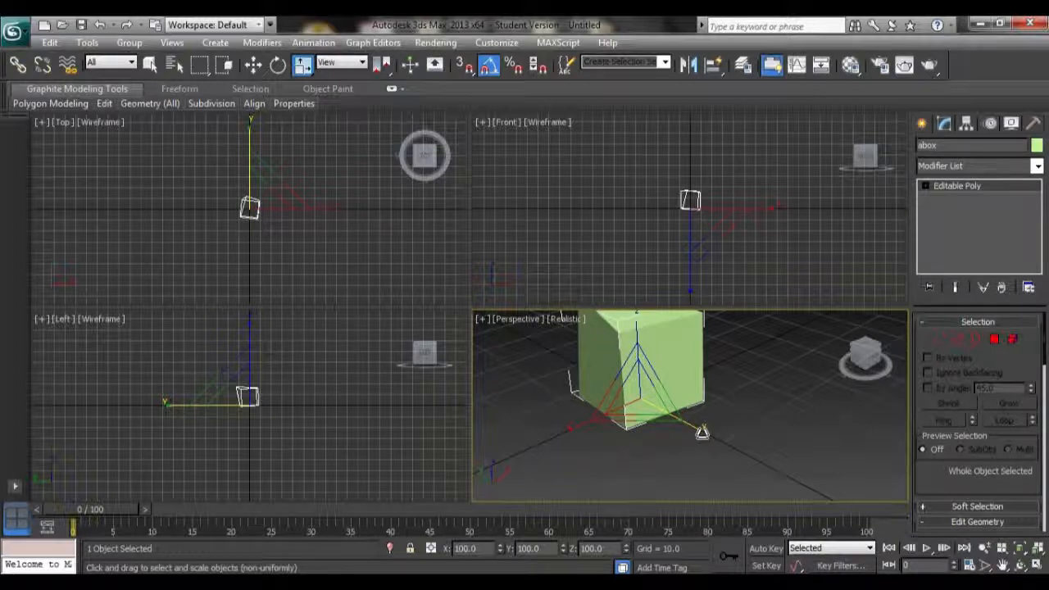
{"action": "mouse_move", "coordinate": [703, 432]}
{"action": "left_mouse_down"}
{"action": "mouse_move", "coordinate": [784, 453]}
{"action": "mouse_move", "coordinate": [694, 431]}
{"action": "left_mouse_up"}
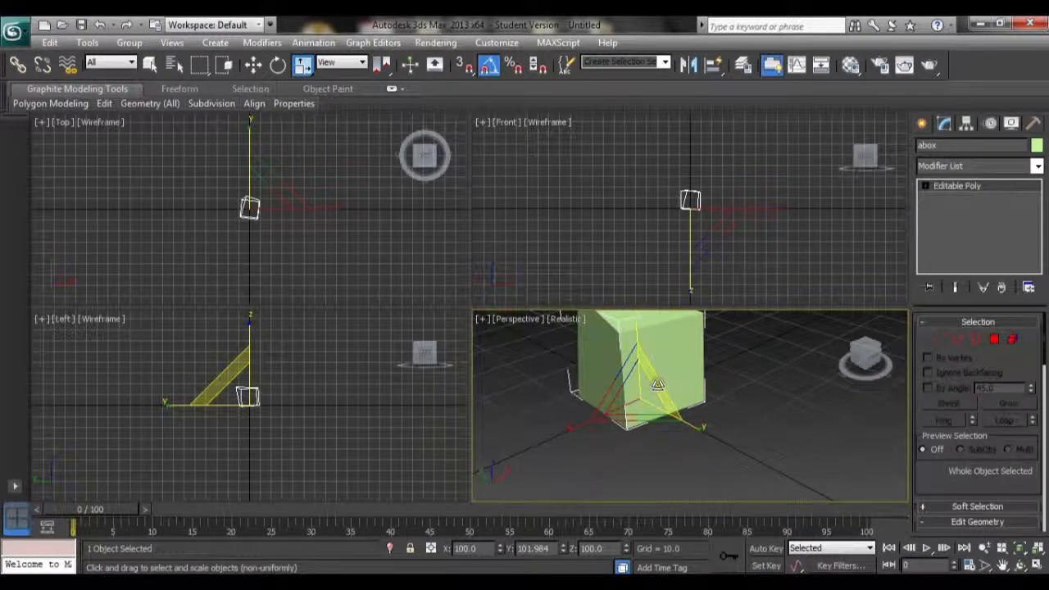
Scale the box from the gizmo's centre to about 87%, 96% and 94% on X, Y and Z
{"action": "left_click_drag", "start_coordinate": [658, 385], "coordinate": [682, 423]}
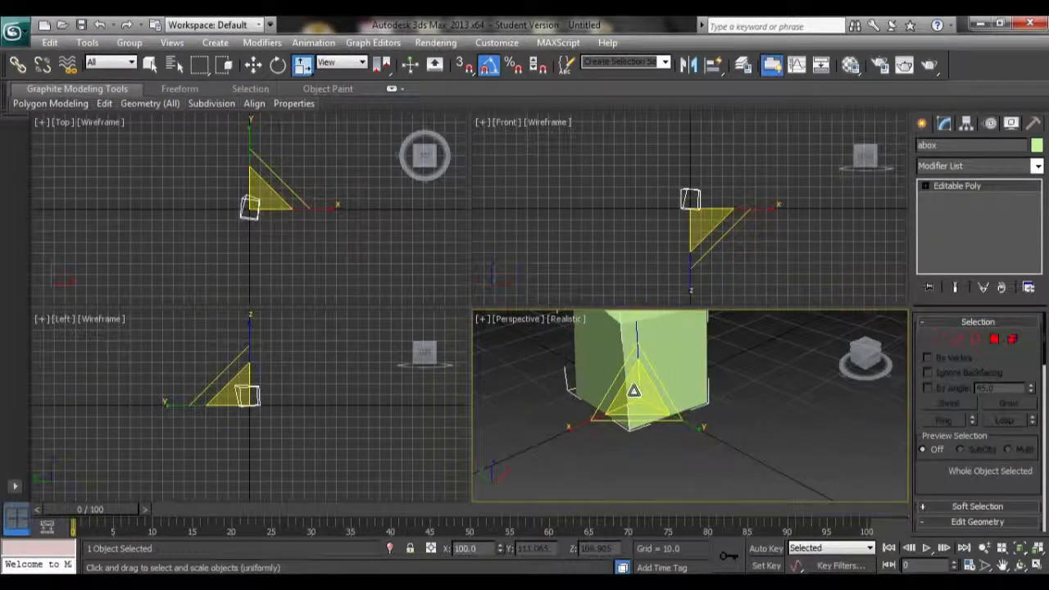
{"action": "left_click_drag", "start_coordinate": [635, 394], "coordinate": [620, 413]}
{"action": "scroll", "coordinate": [694, 377], "scroll_direction": "down", "scroll_amount": 4}
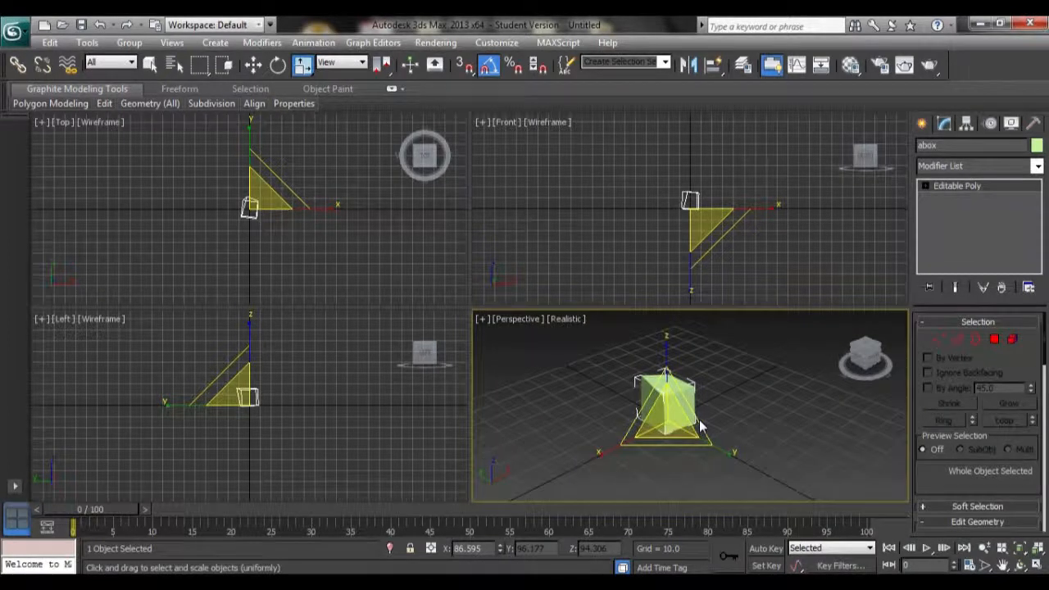
{"action": "scroll", "coordinate": [700, 426], "scroll_direction": "up", "scroll_amount": 3}
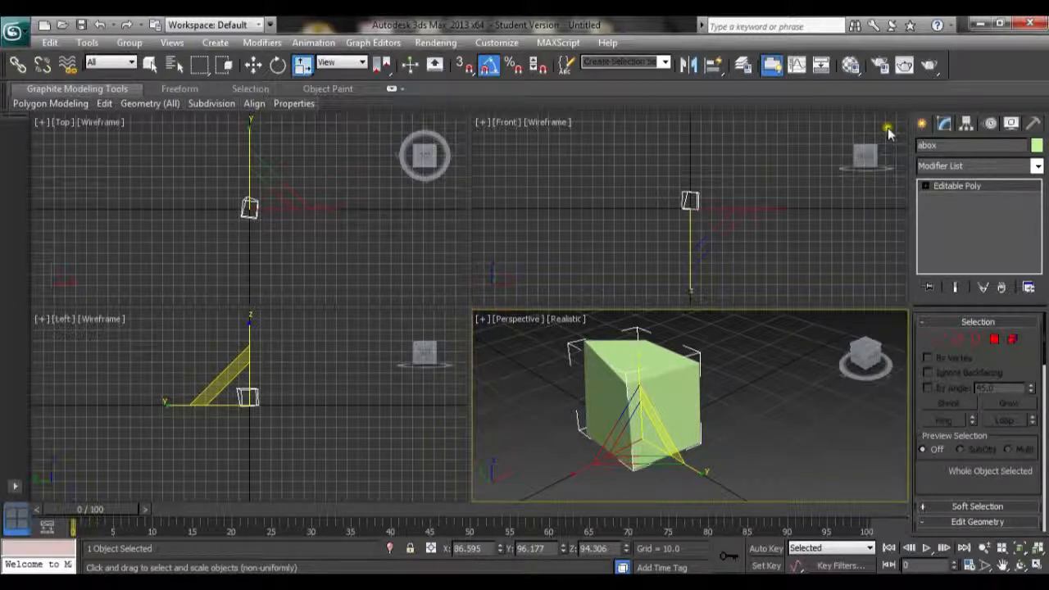
Render the perspective view in production mode, then close the V-Ray messages and the render window
{"action": "left_click", "coordinate": [929, 67]}
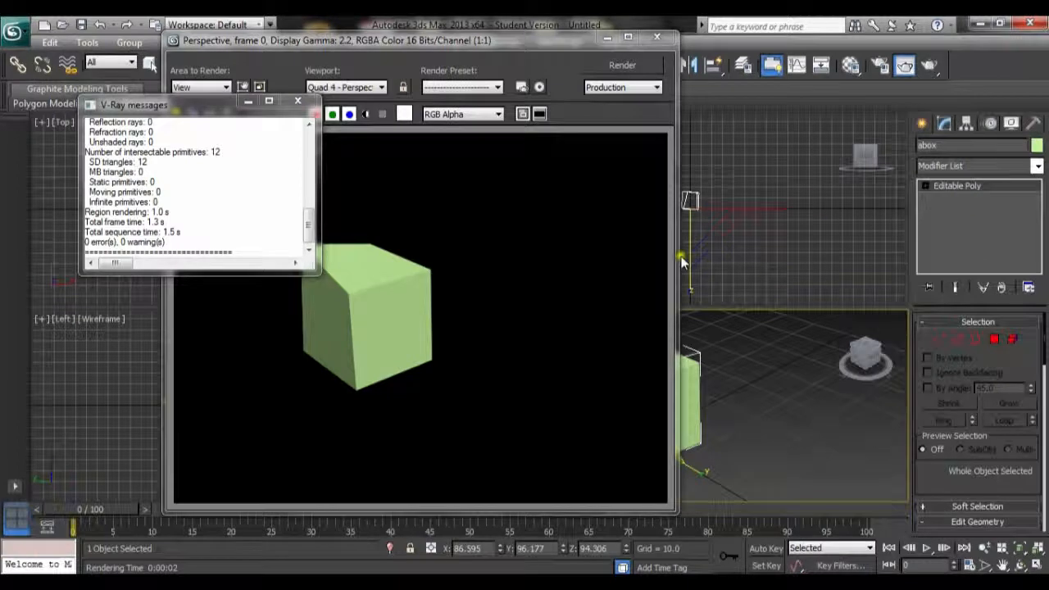
{"action": "left_click", "coordinate": [297, 100]}
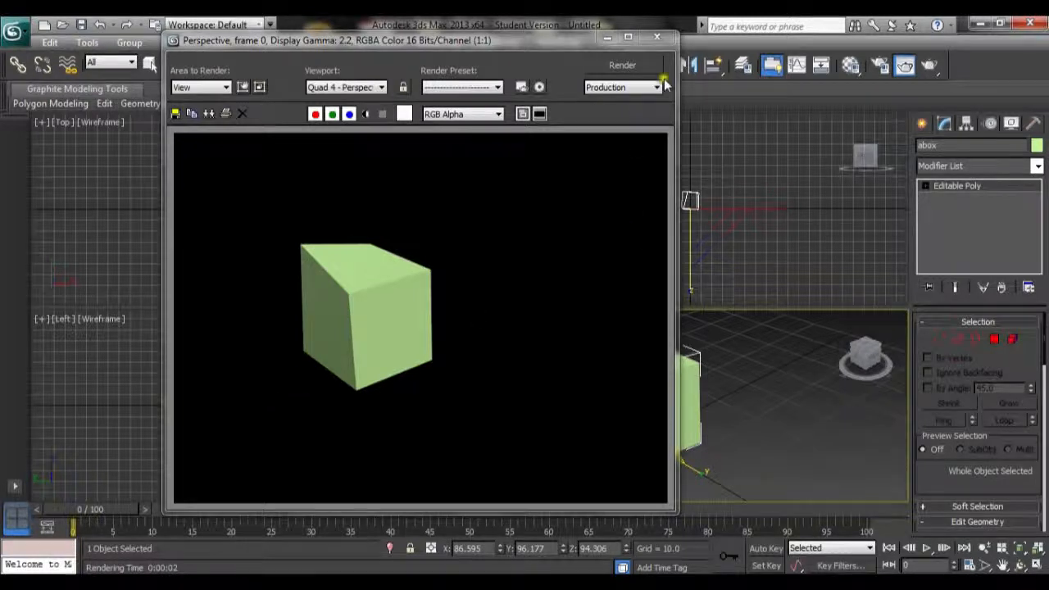
{"action": "left_click", "coordinate": [660, 41]}
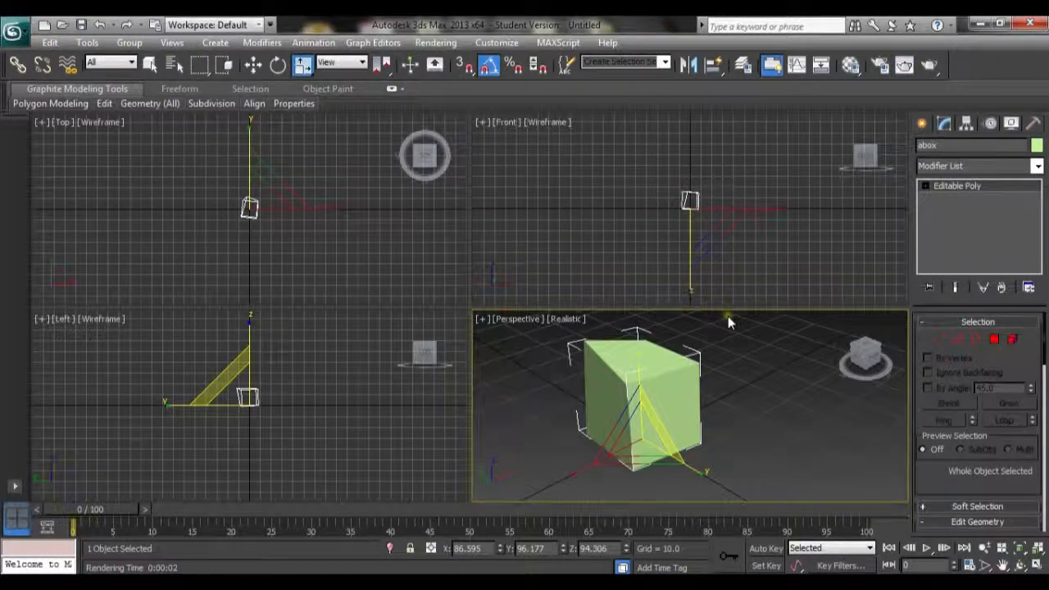